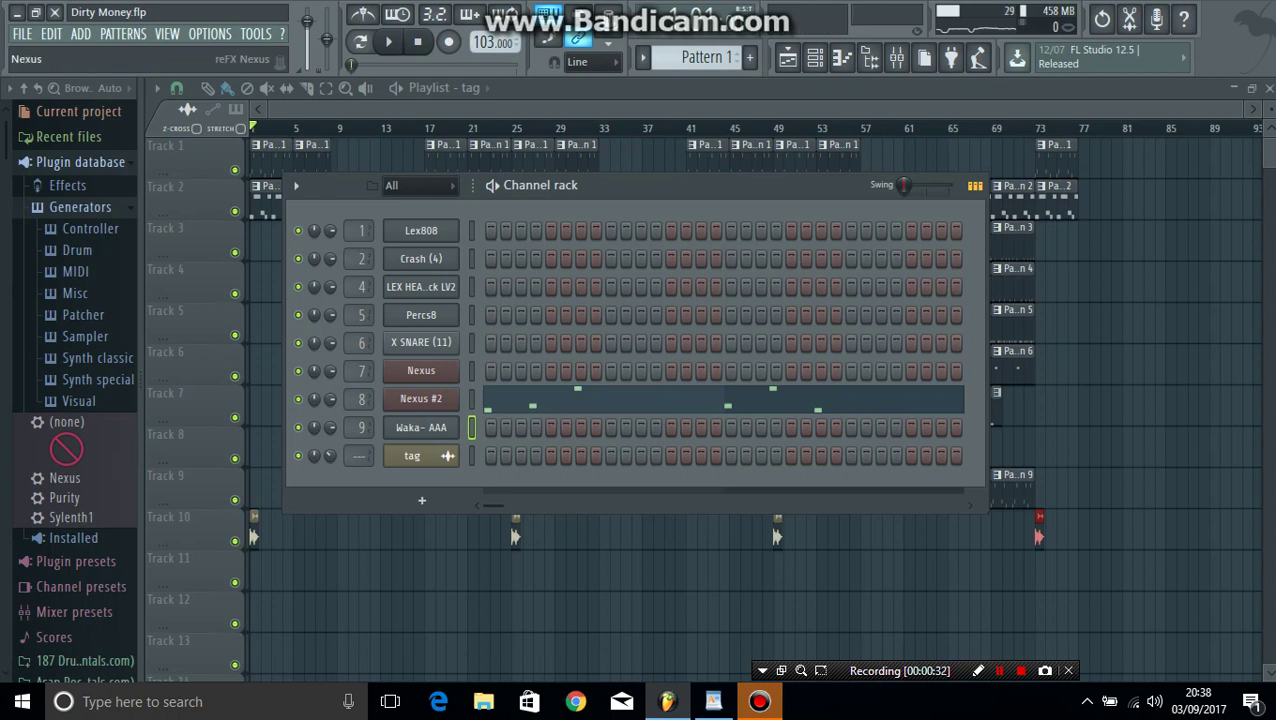
# Step: View the presets loaded in the Nexus and Nexus #2 channels, closing each plugin window after inspection
pyautogui.click(421, 371)
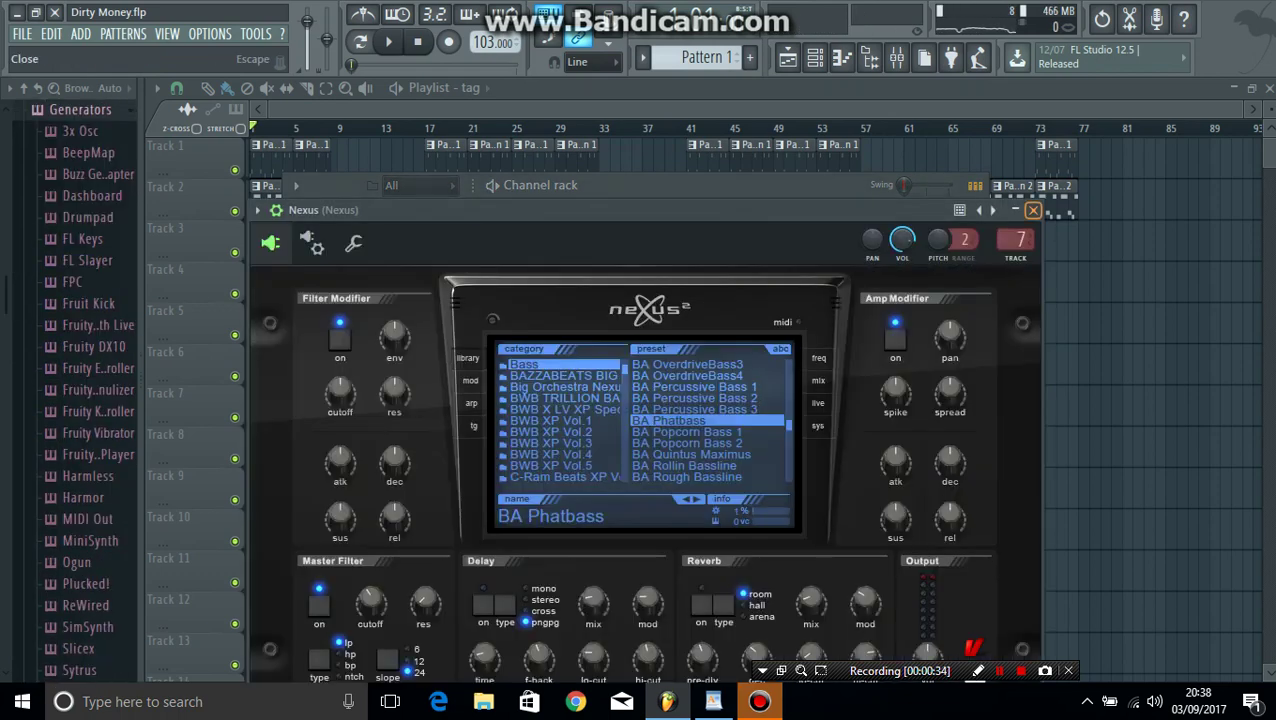
pyautogui.click(1033, 210)
pyautogui.click(421, 398)
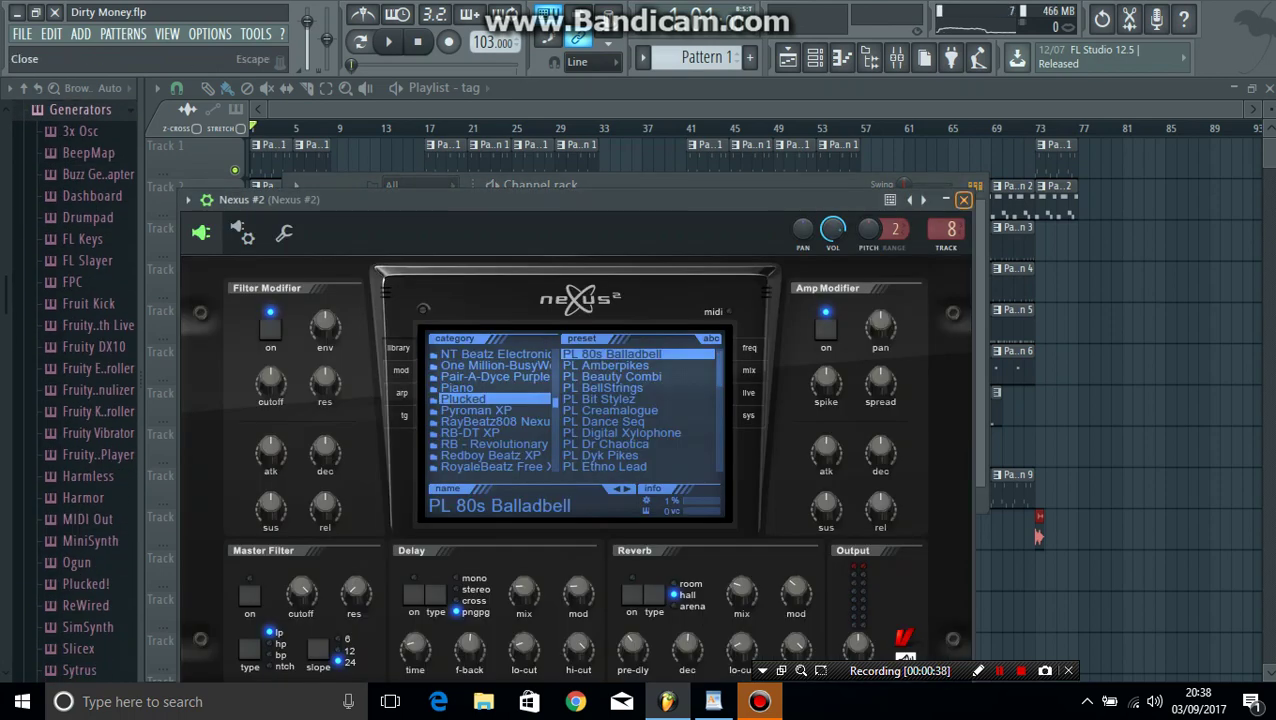
pyautogui.click(963, 200)
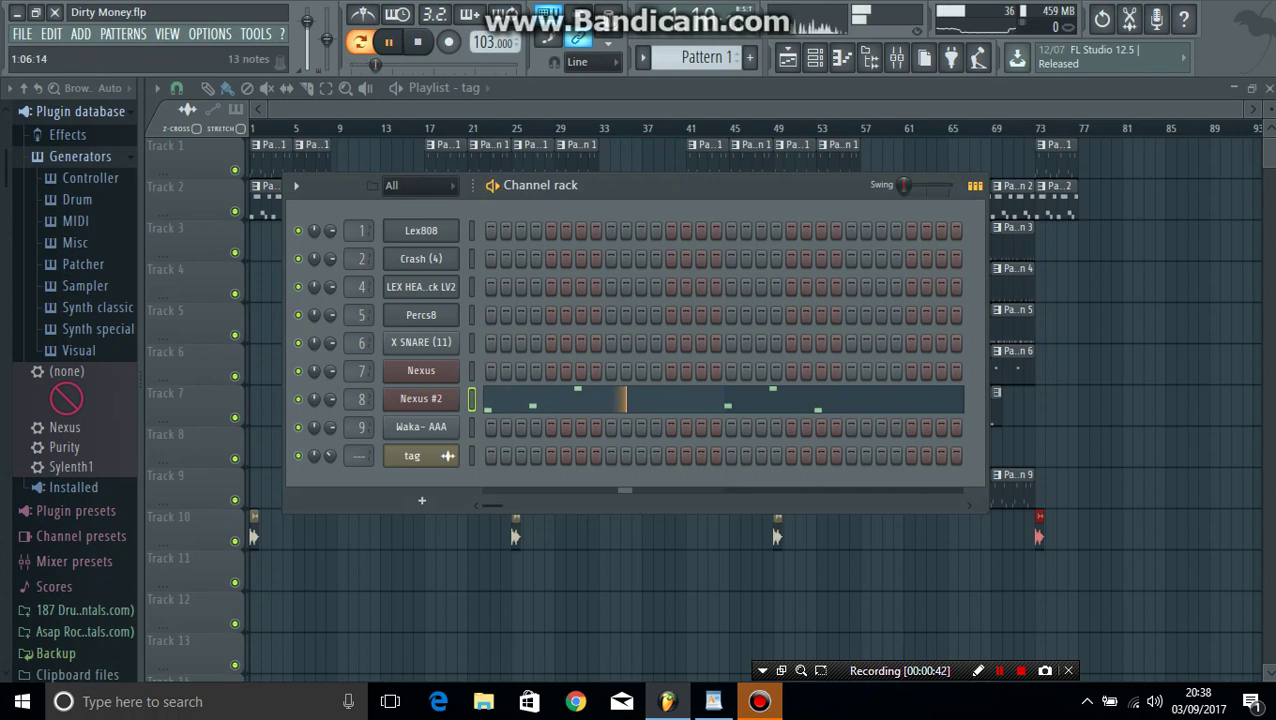
# Step: Examine the Nexus #2 melody of Pattern 1 in the piano roll during playback, and stop it
pyautogui.press('F7')
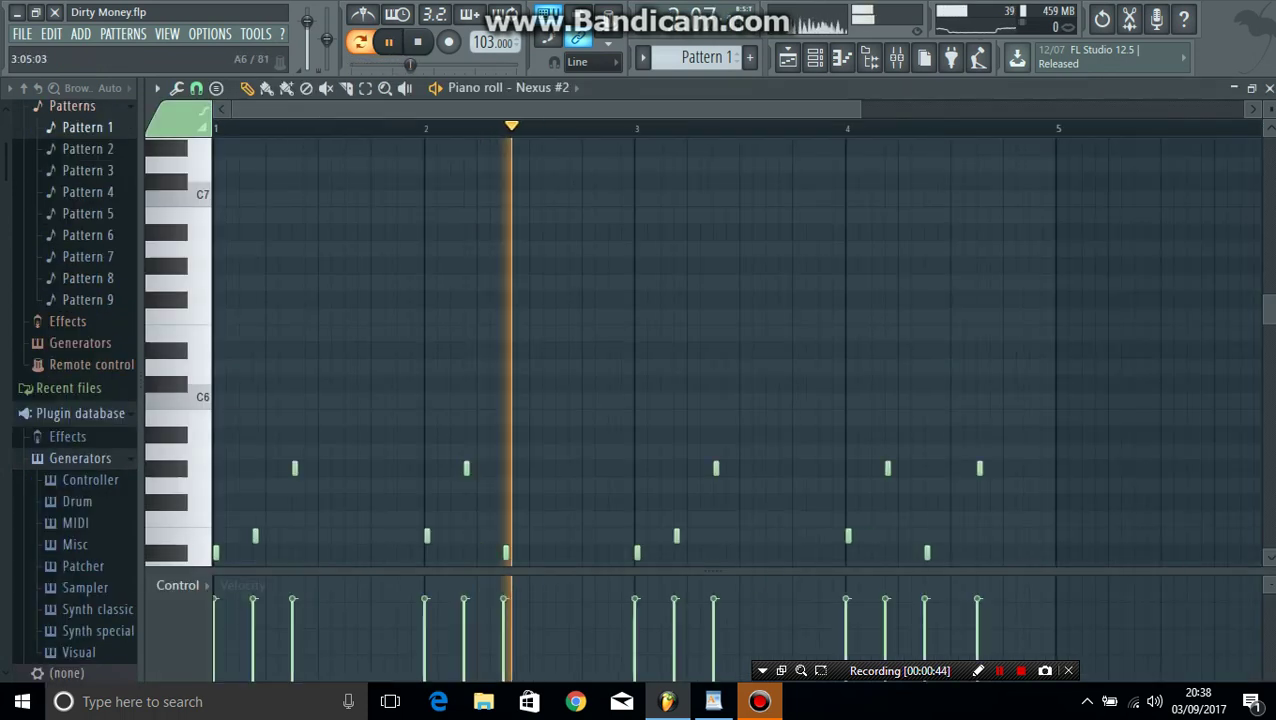
pyautogui.scroll(-3, 946, 300)
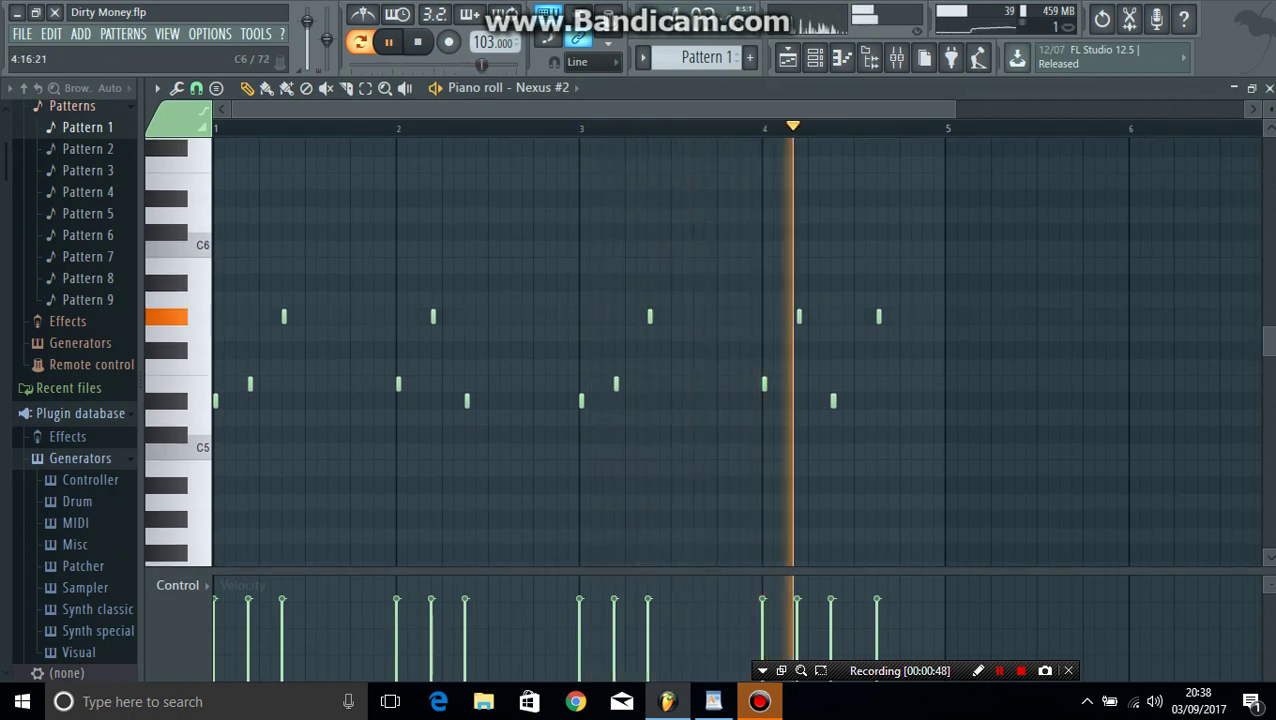
pyautogui.press('space')
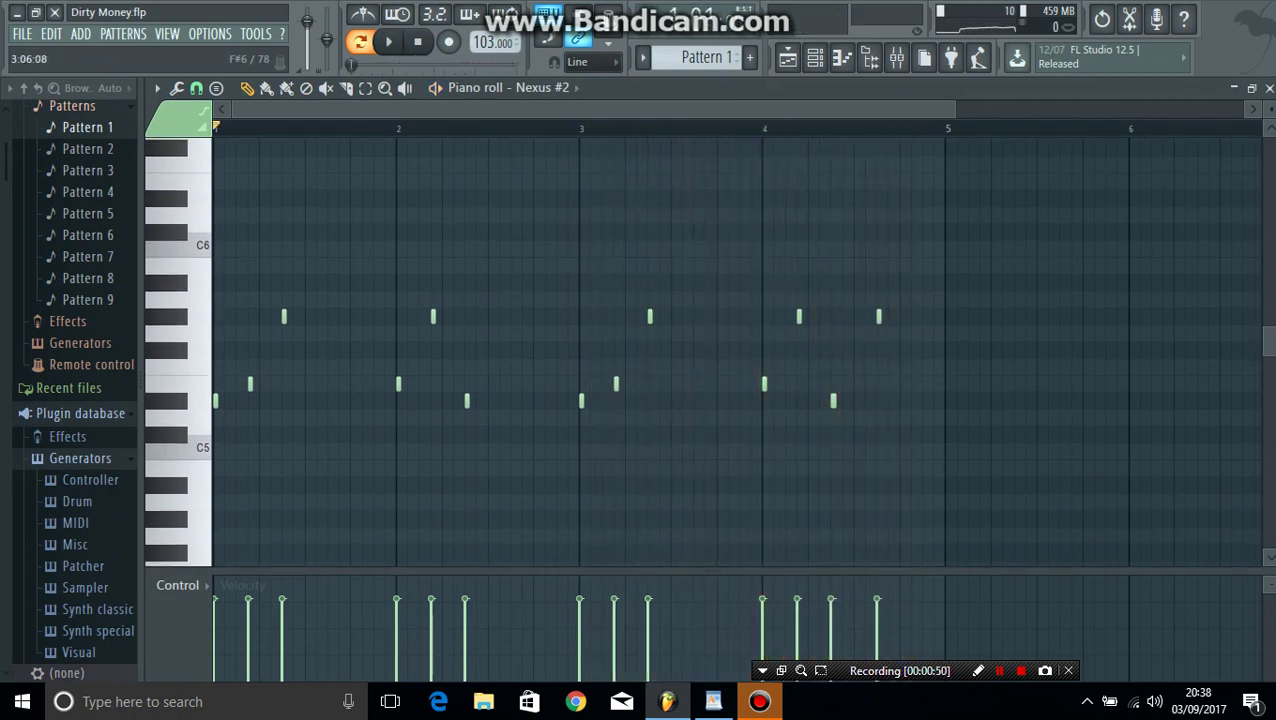
# Step: Show the Nexus notes of Pattern 2 in the piano roll and play the pattern through once
pyautogui.scroll(-1, 697, 58)
pyautogui.click(505, 87)
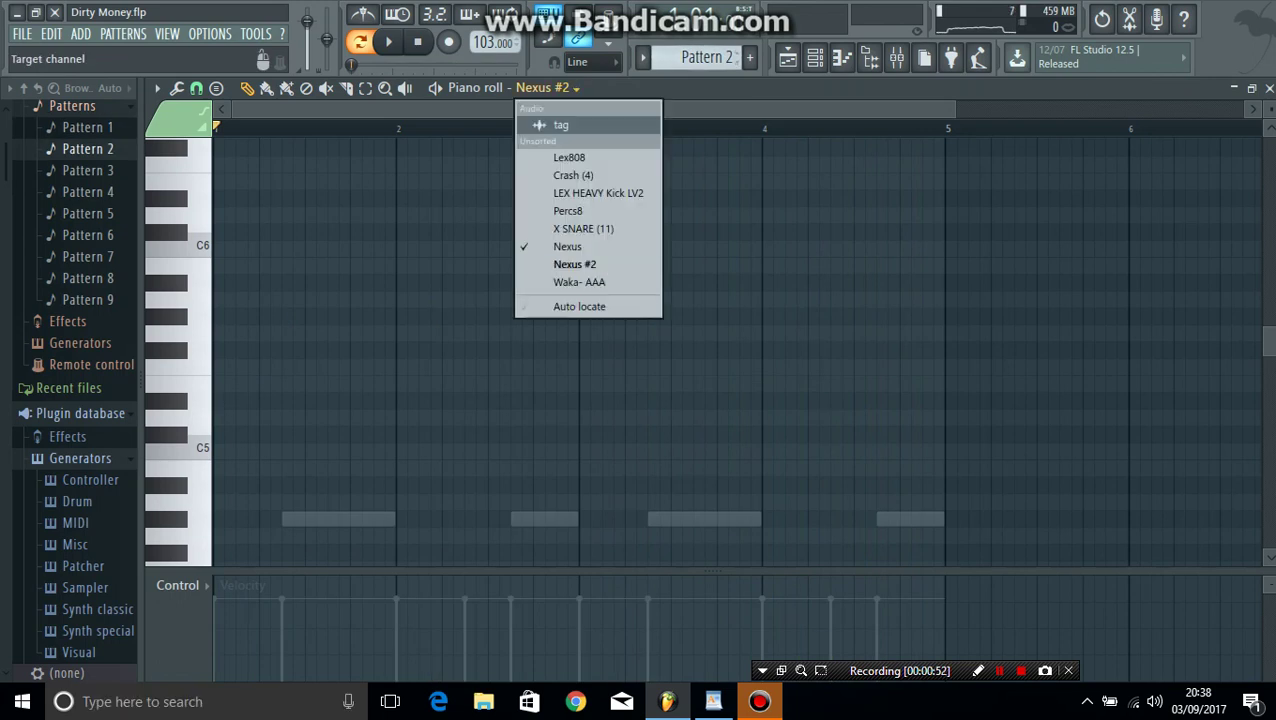
pyautogui.click(560, 245)
pyautogui.scroll(-4, 700, 350)
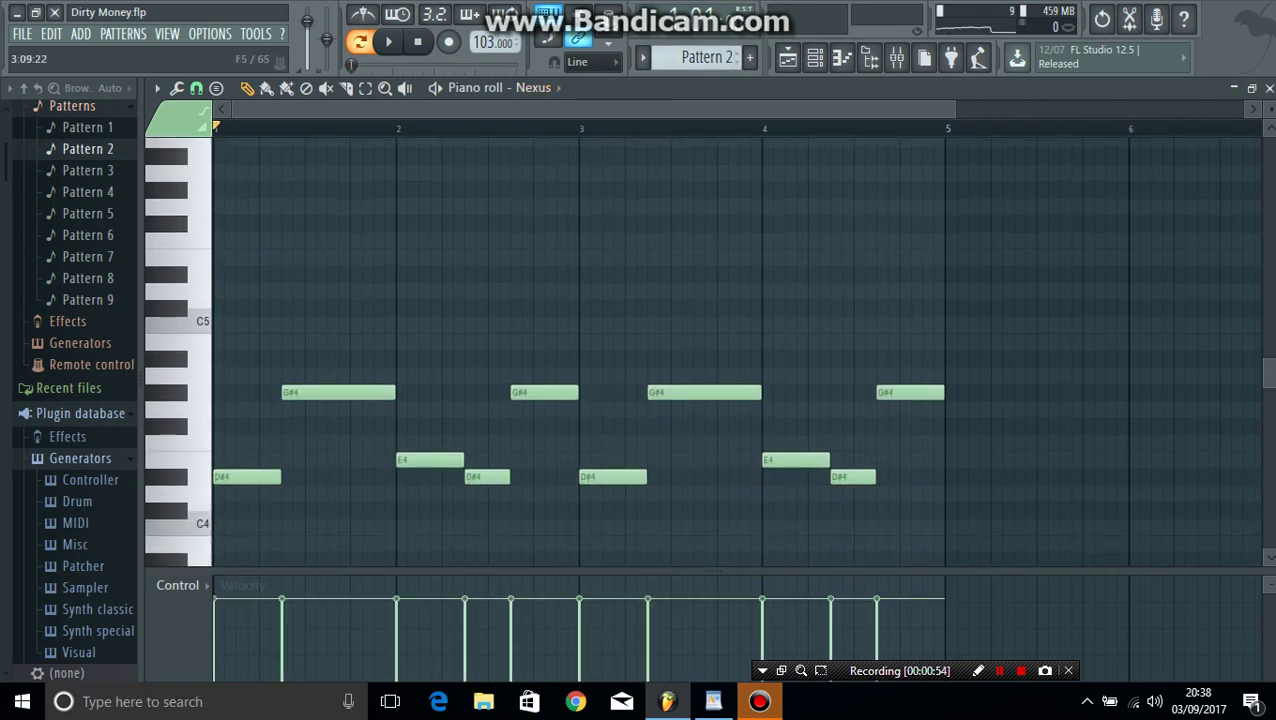
pyautogui.press('space')
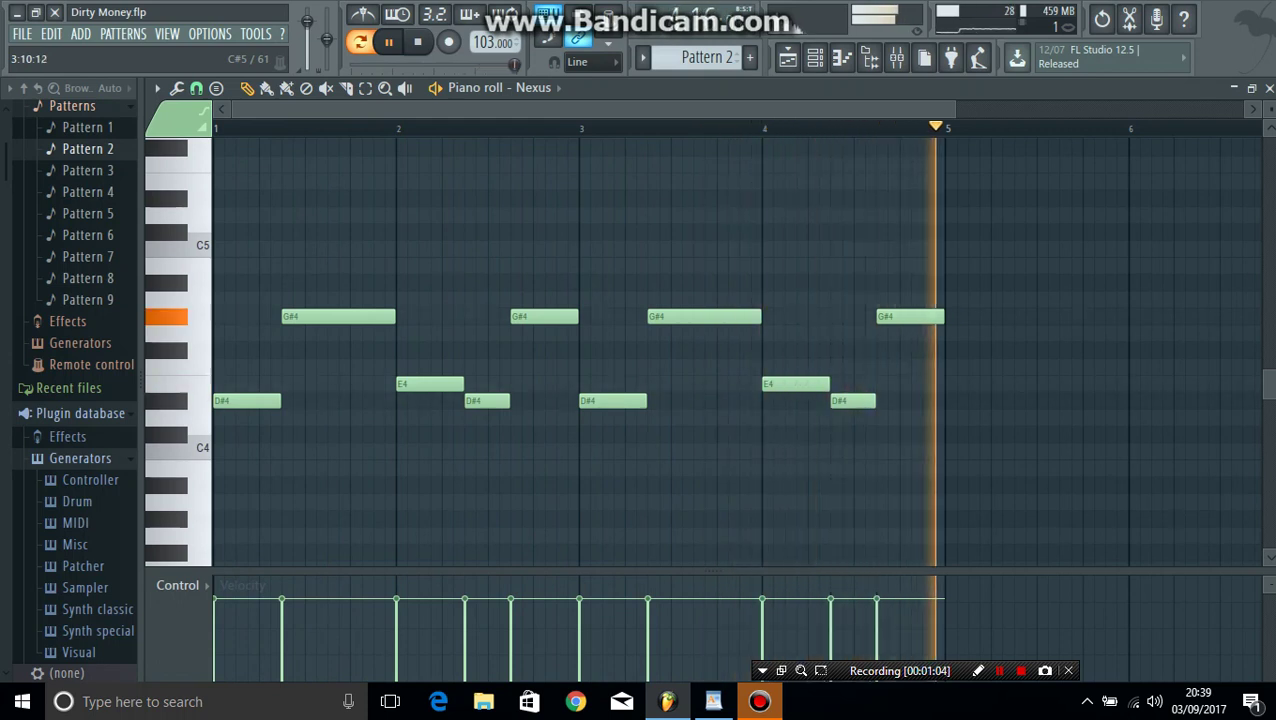
pyautogui.press('space')
# Step: Show the LEX HEAVY Kick LV2 notes of Pattern 3 in the piano roll and audition them
pyautogui.click(88, 170)
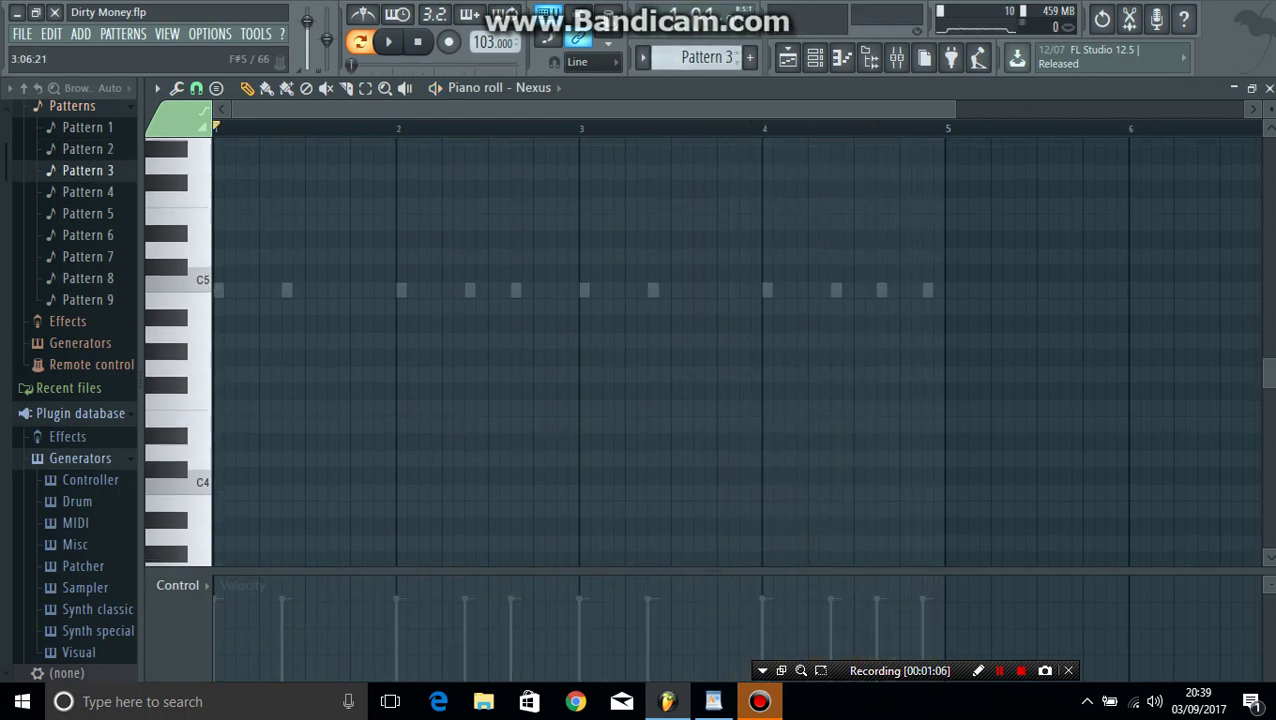
pyautogui.click(533, 88)
pyautogui.click(598, 193)
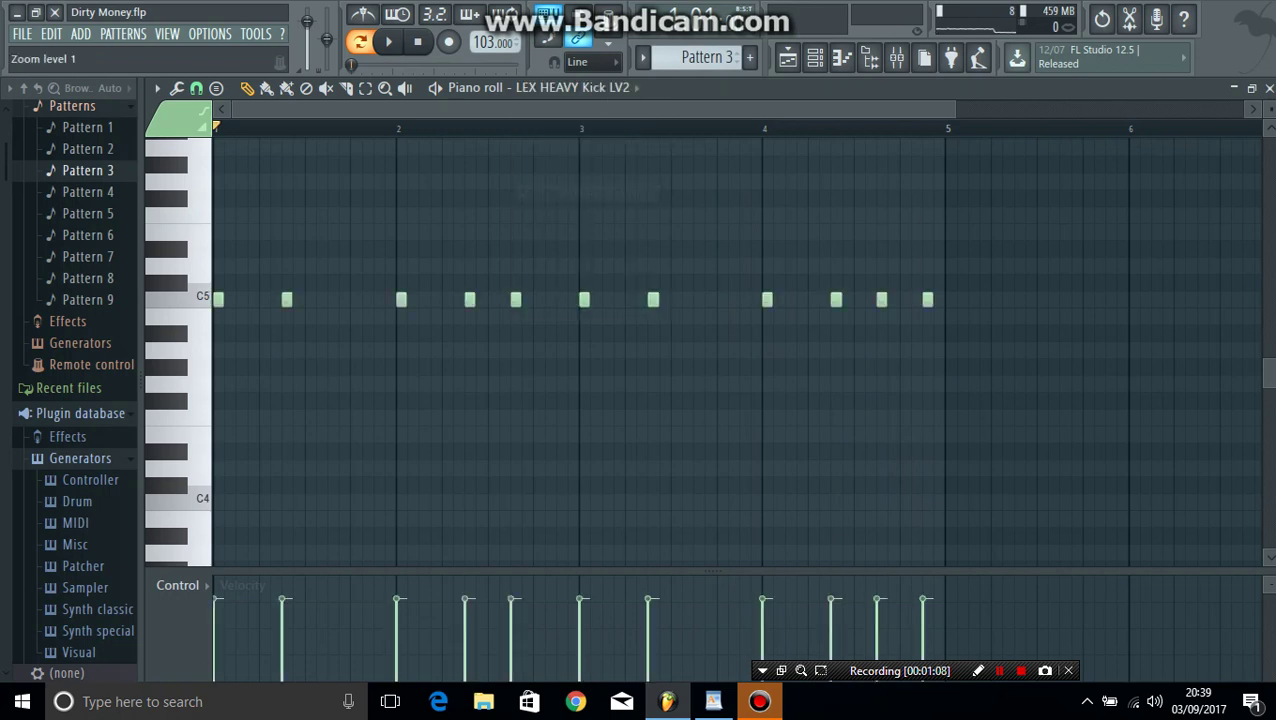
pyautogui.press('space')
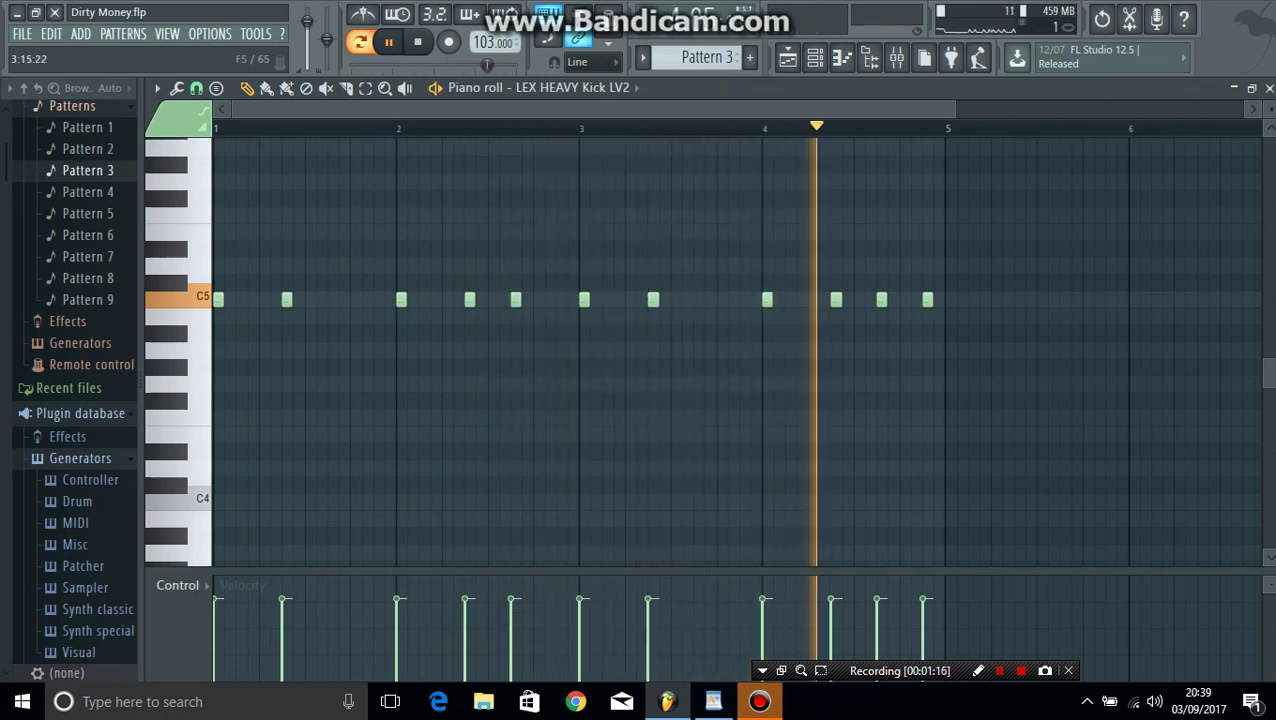
pyautogui.press('space')
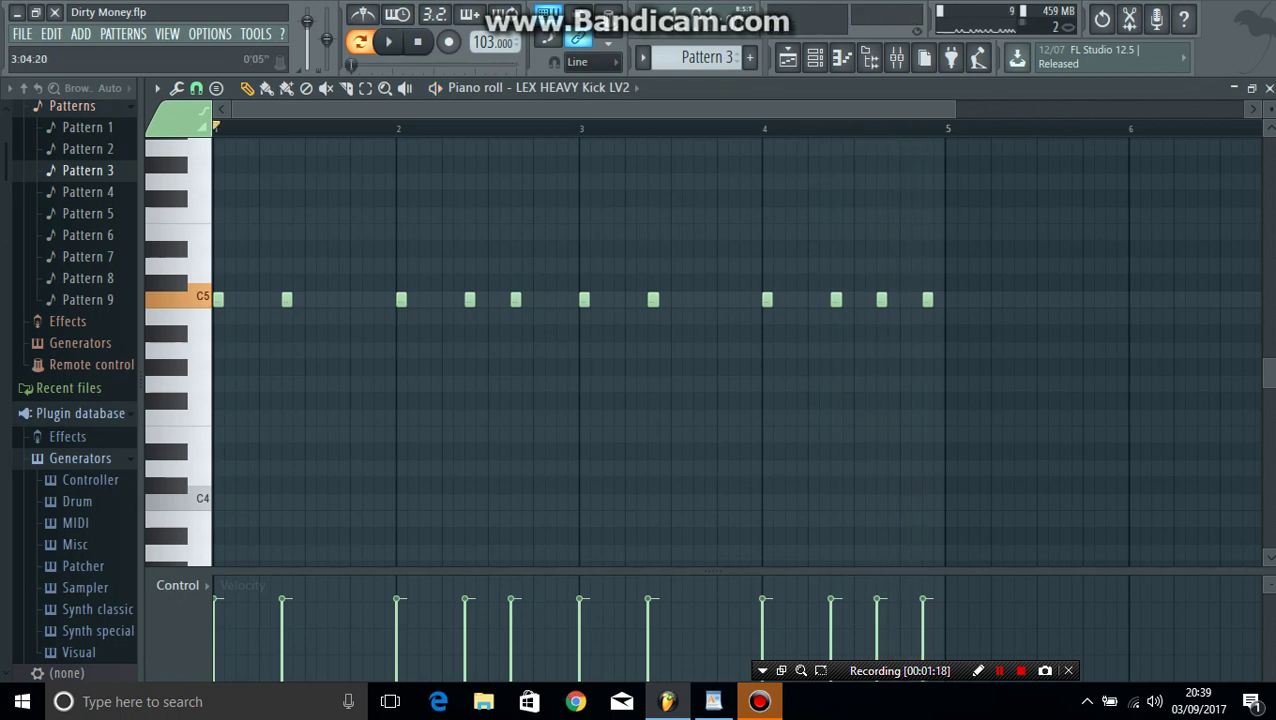
# Step: Show the X SNARE (11) notes of Pattern 4 in the piano roll and audition them
pyautogui.scroll(1, 700, 57)
pyautogui.click(577, 88)
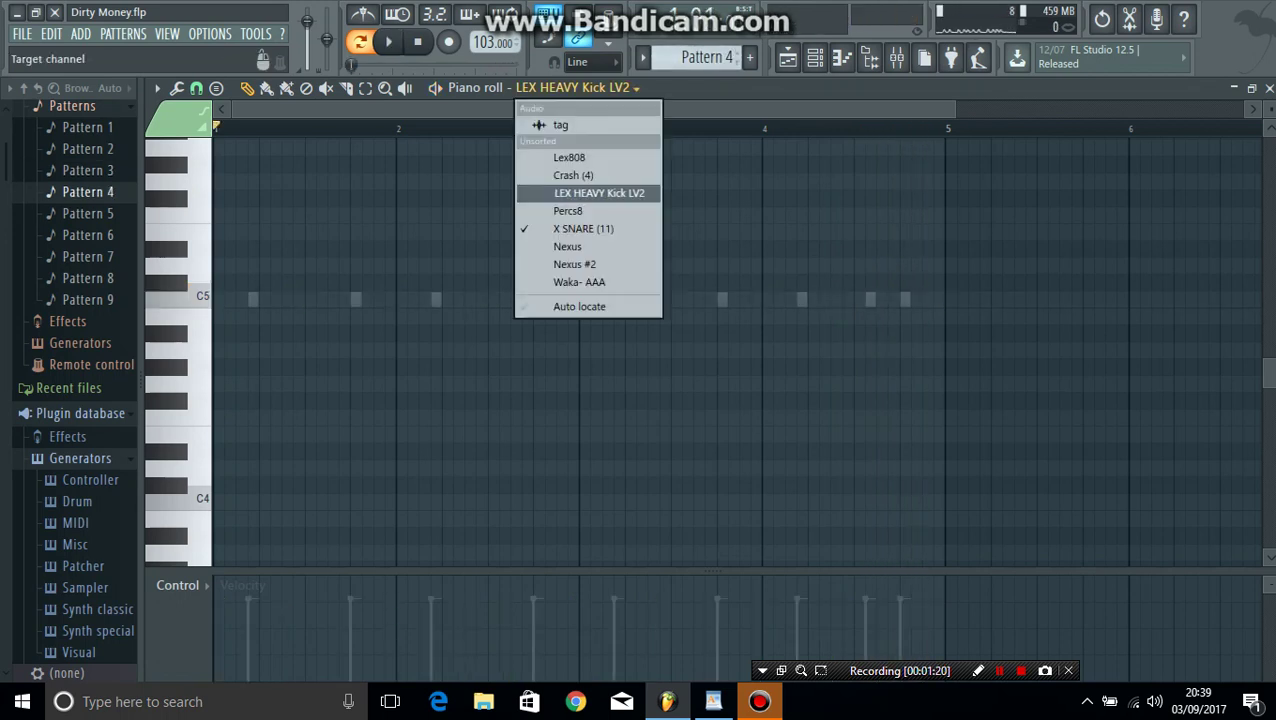
pyautogui.click(583, 228)
pyautogui.press('space')
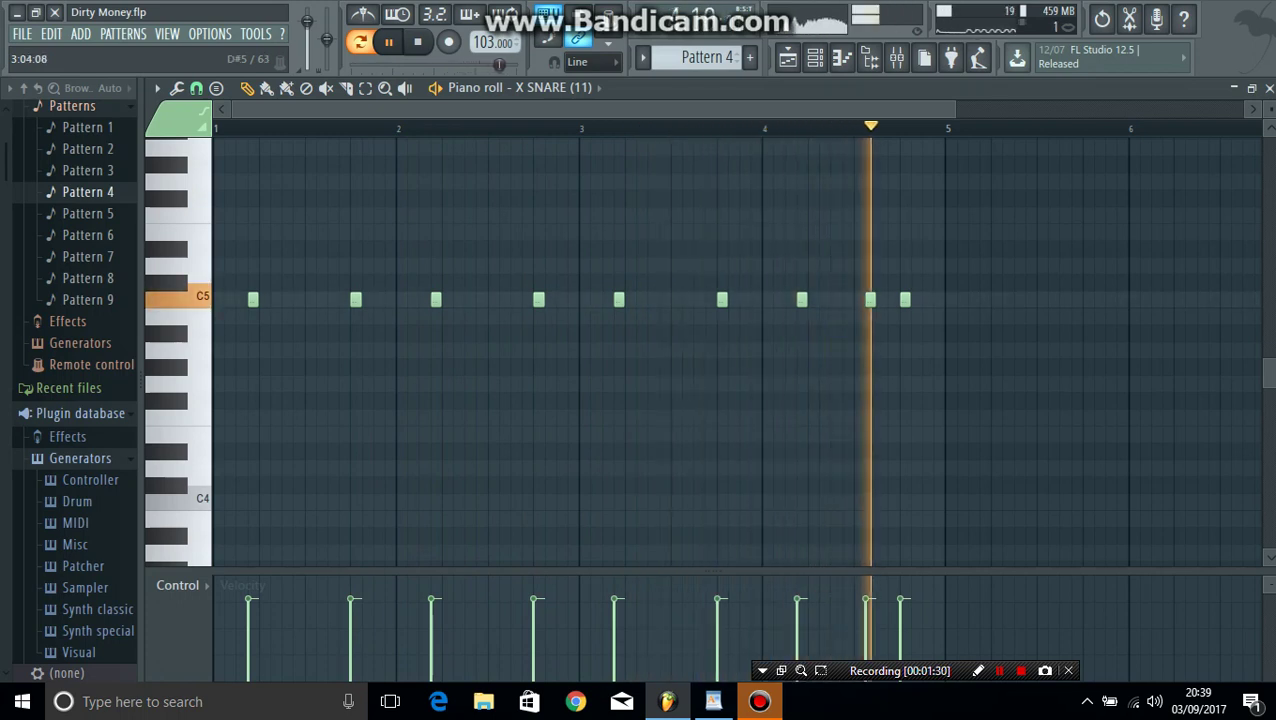
pyautogui.press('space')
# Step: Show the Percs8 notes of Pattern 5 in the piano roll and audition them
pyautogui.scroll(1, 700, 58)
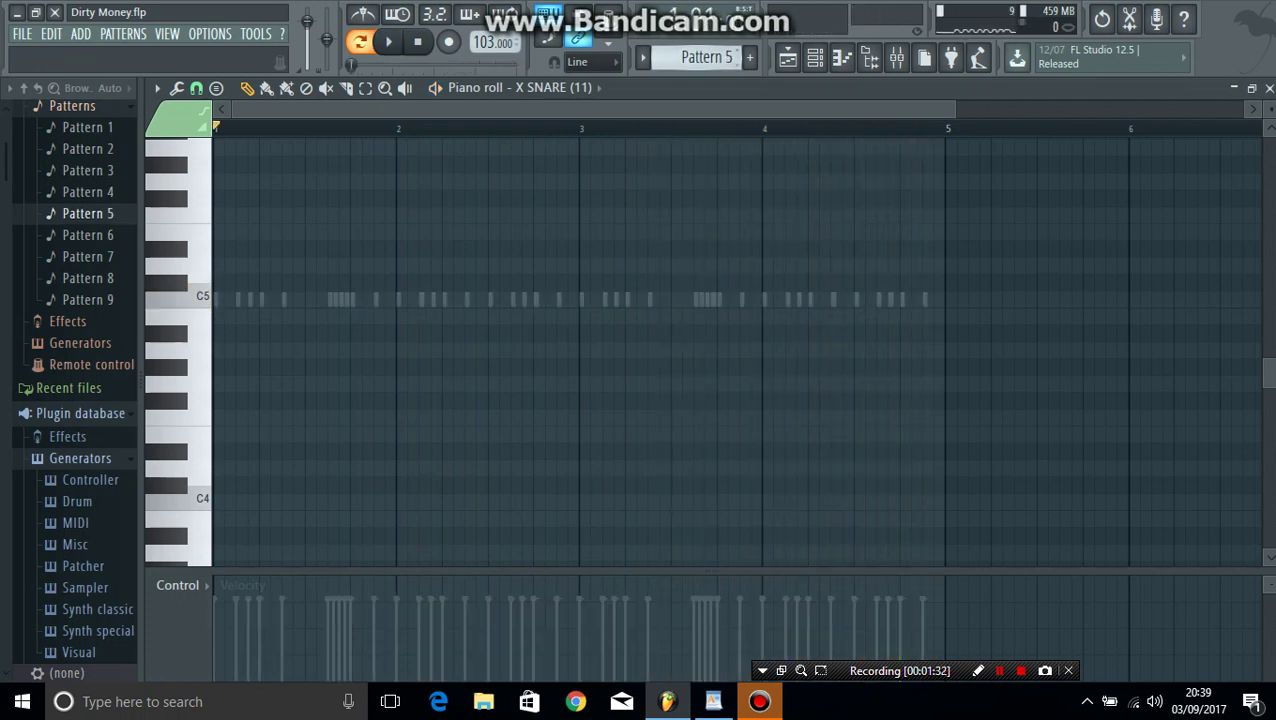
pyautogui.click(520, 87)
pyautogui.click(560, 208)
pyautogui.press('space')
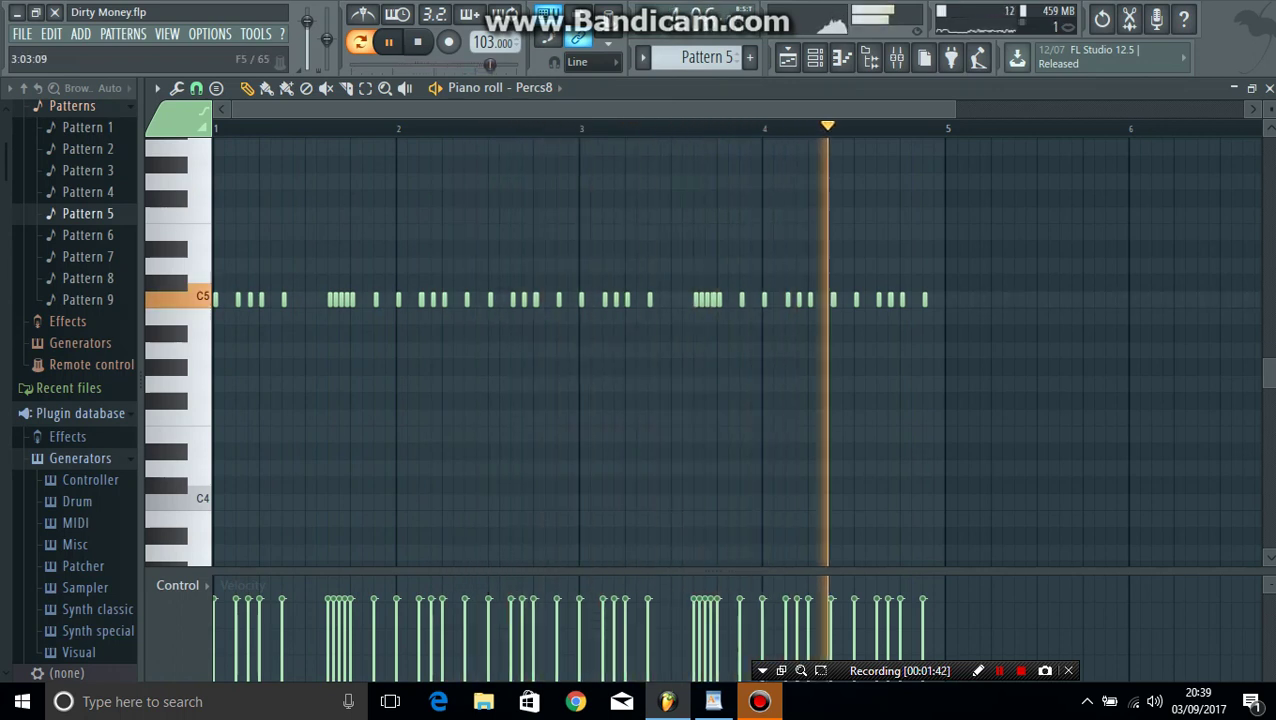
pyautogui.press('space')
# Step: Show the Waka- AAA notes of Pattern 6 in the piano roll and audition them
pyautogui.scroll(-1, 706, 57)
pyautogui.click(530, 87)
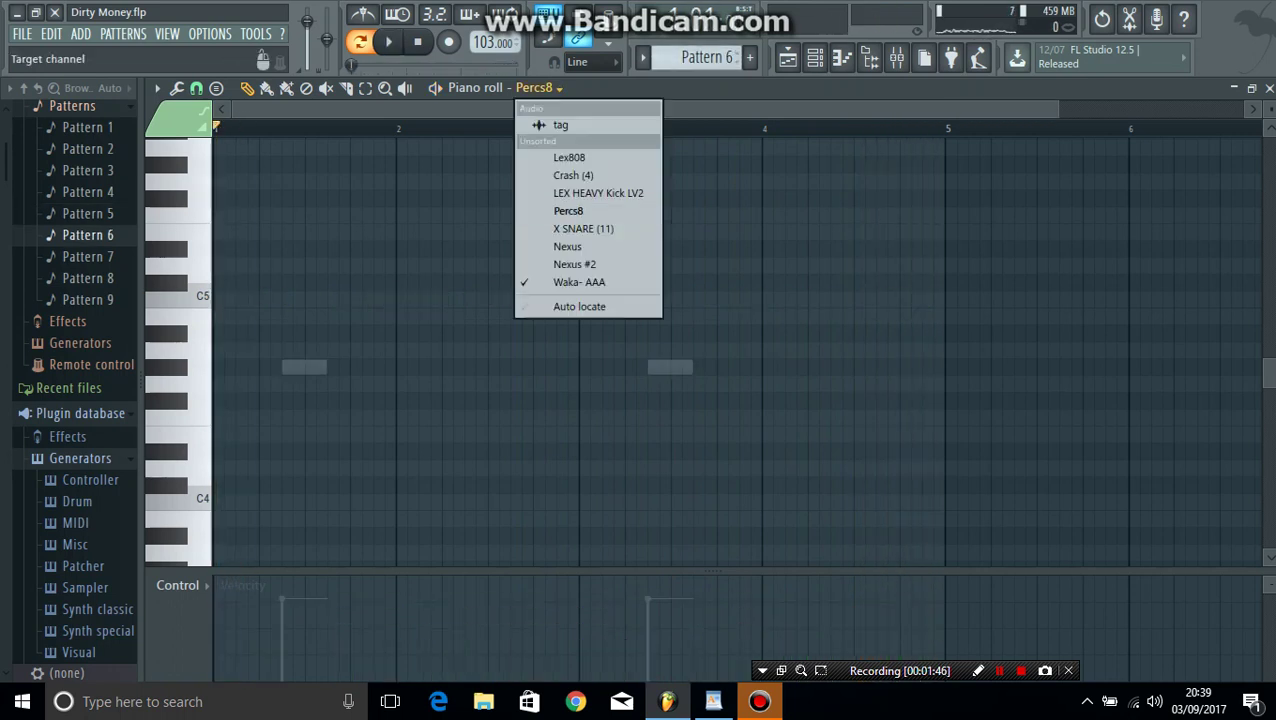
pyautogui.click(585, 282)
pyautogui.press('space')
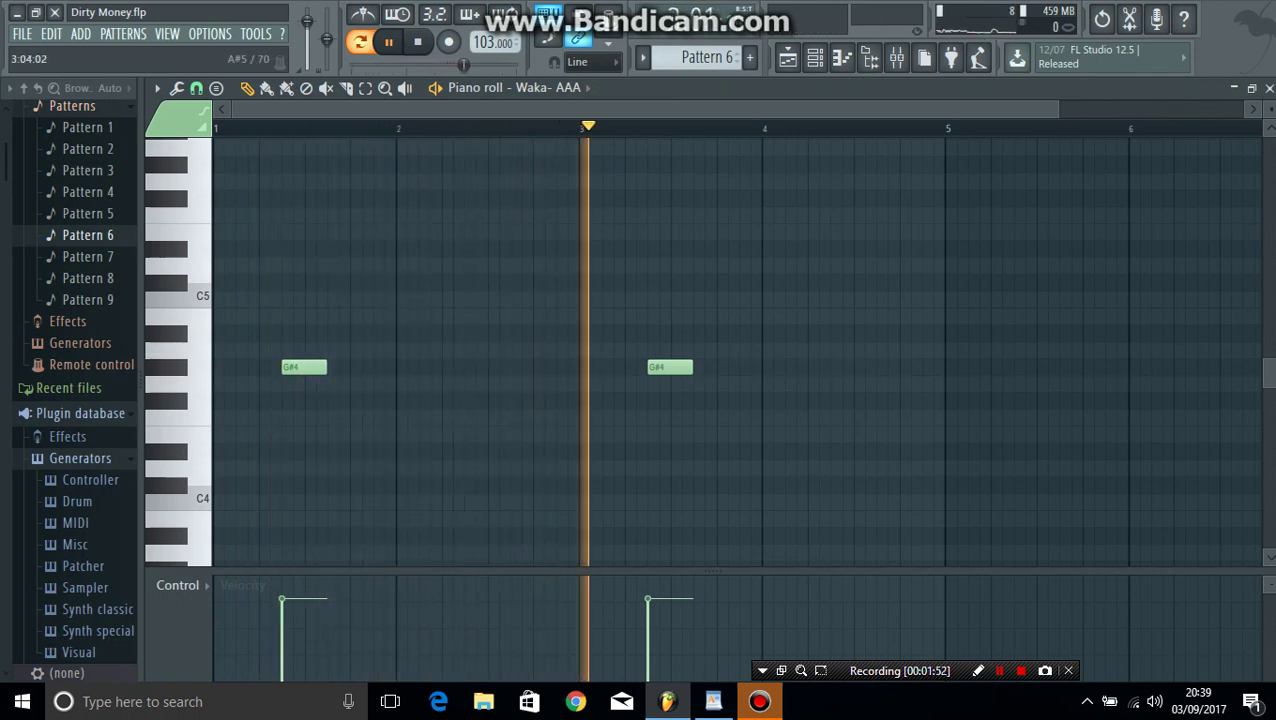
pyautogui.press('space')
# Step: Show the Crash (4) note of Pattern 7 in the piano roll and audition it
pyautogui.press('KP_Add')
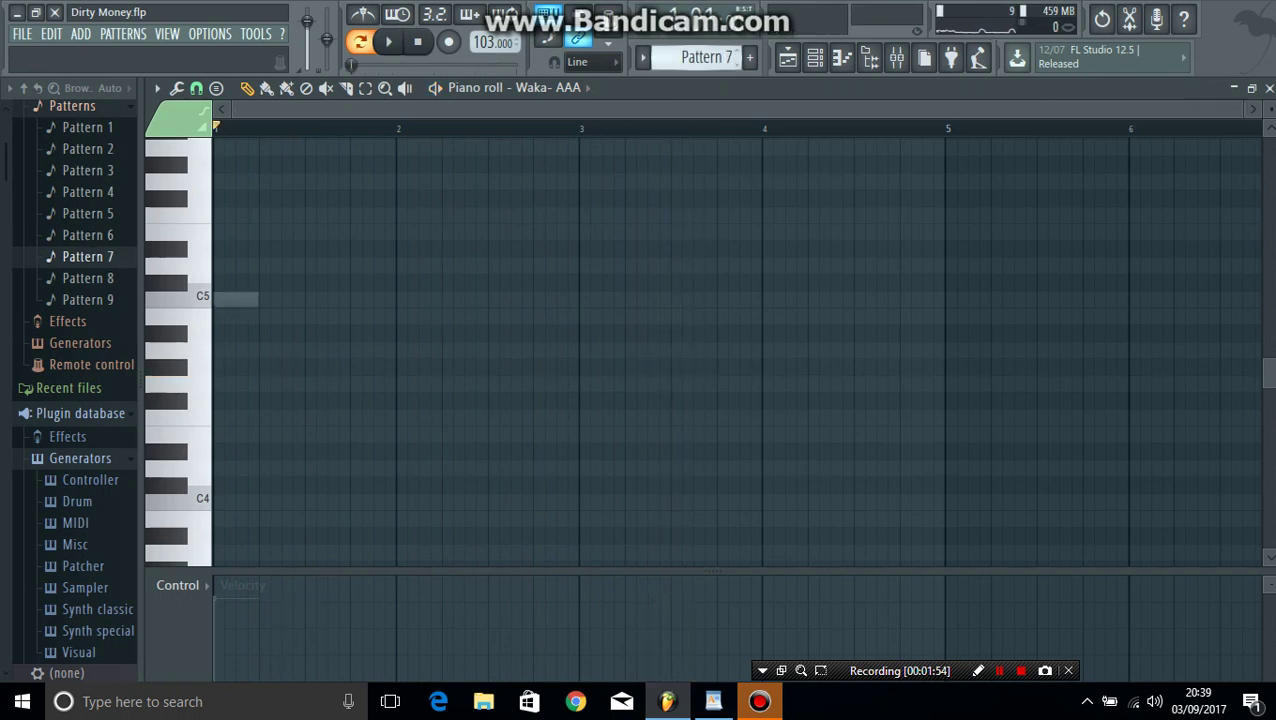
pyautogui.scroll(1, 553, 300)
pyautogui.click(550, 88)
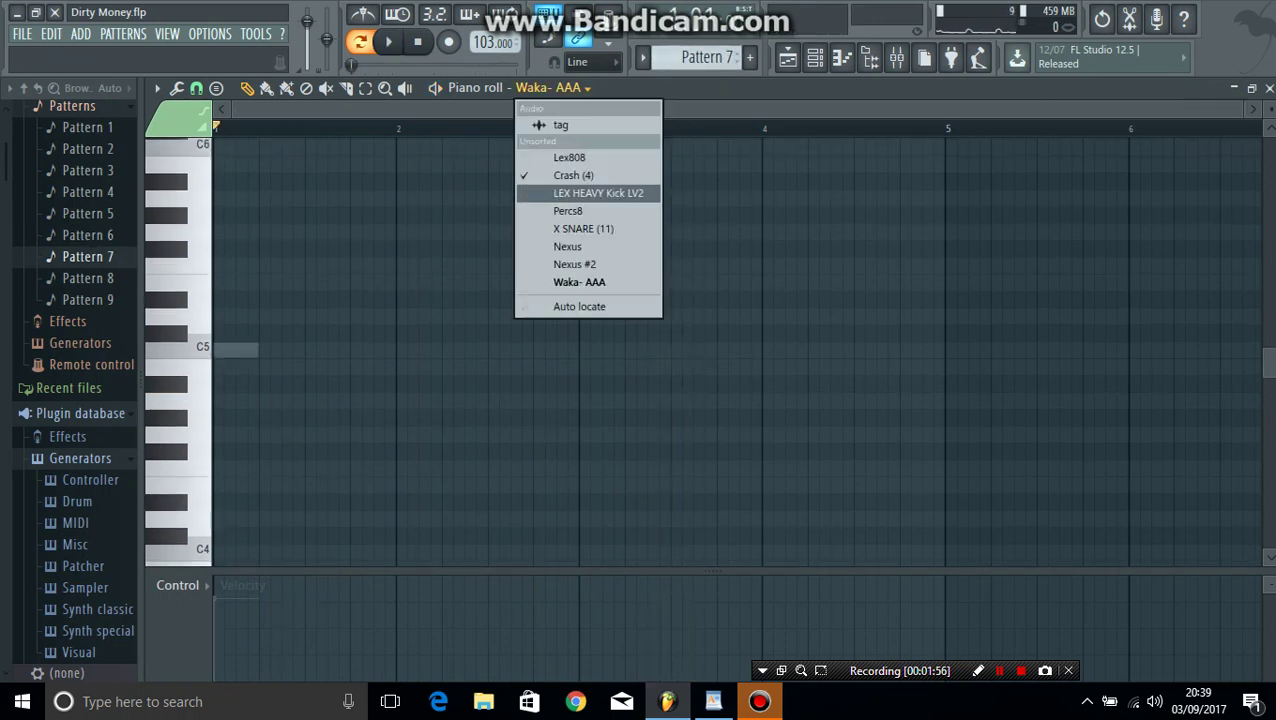
pyautogui.click(574, 175)
pyautogui.press('space')
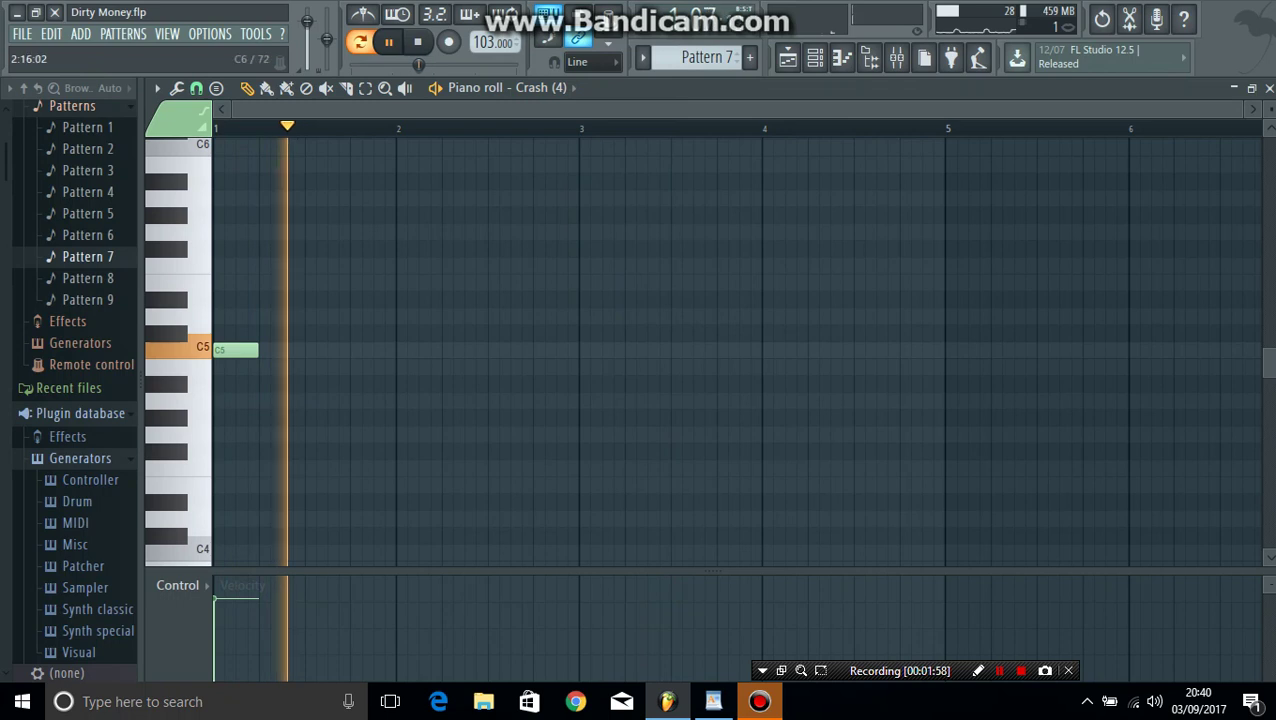
# Step: Show the Lex808 bass notes of Pattern 8 in the piano roll and audition them
pyautogui.press('KP_Add')
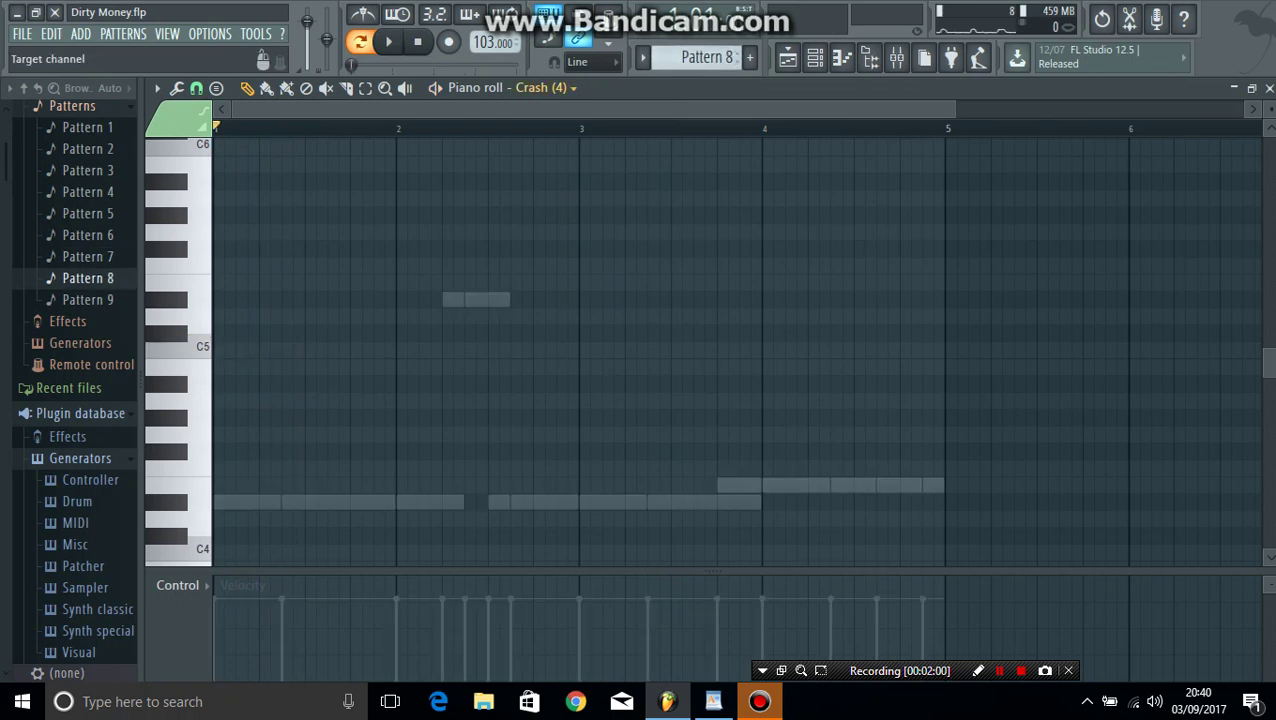
pyautogui.click(550, 88)
pyautogui.click(570, 157)
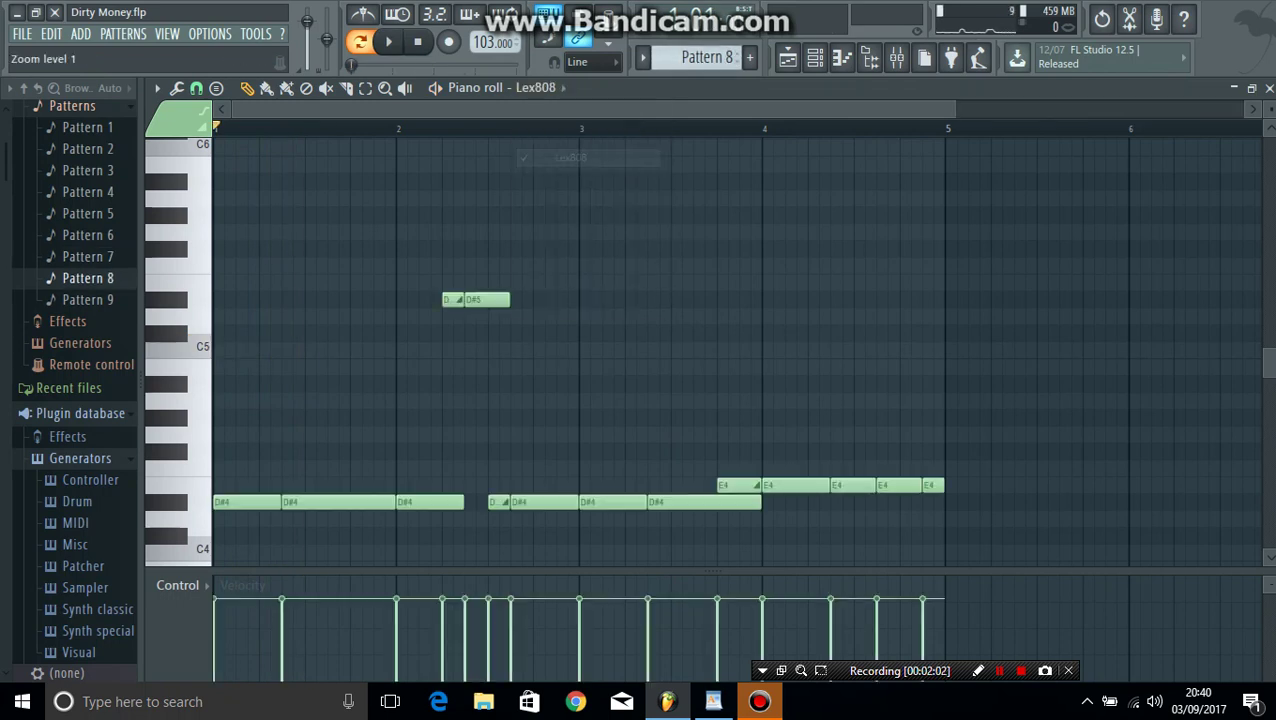
pyautogui.press('space')
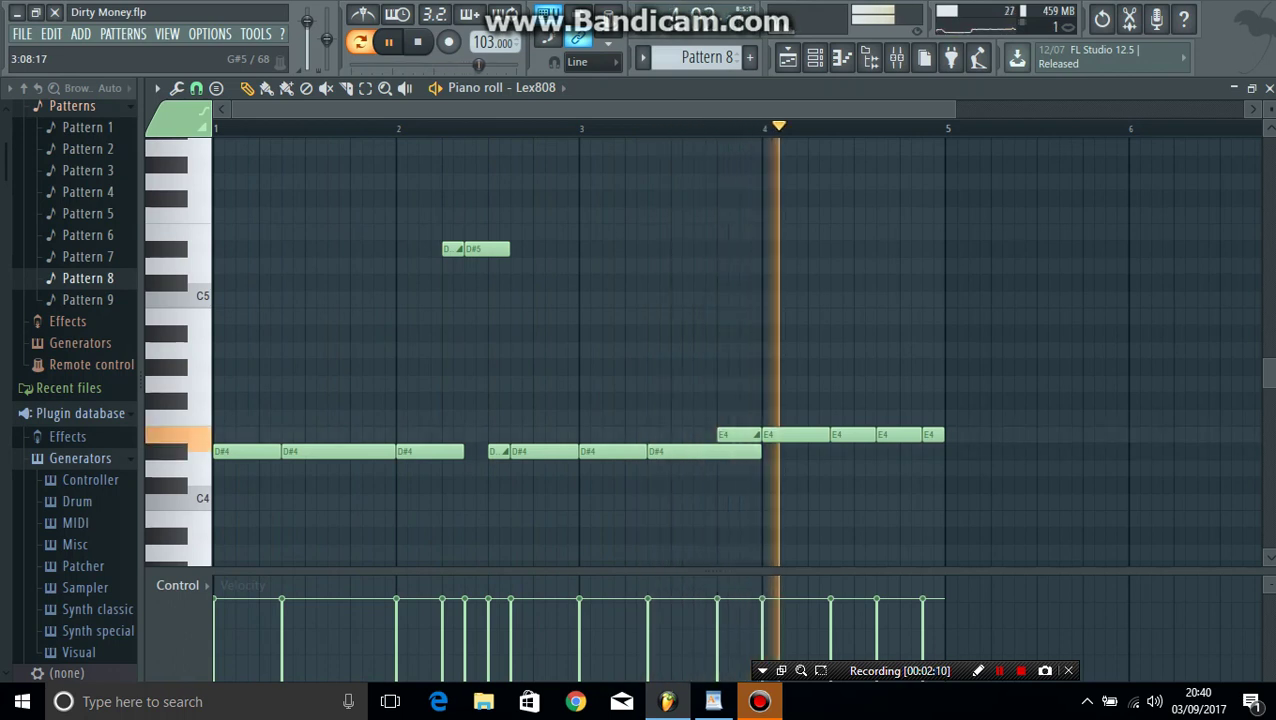
pyautogui.press('space')
# Step: Play Pattern 9 and examine its Nexus #2 notes in the piano roll, stopping playback at the end
pyautogui.click(738, 53)
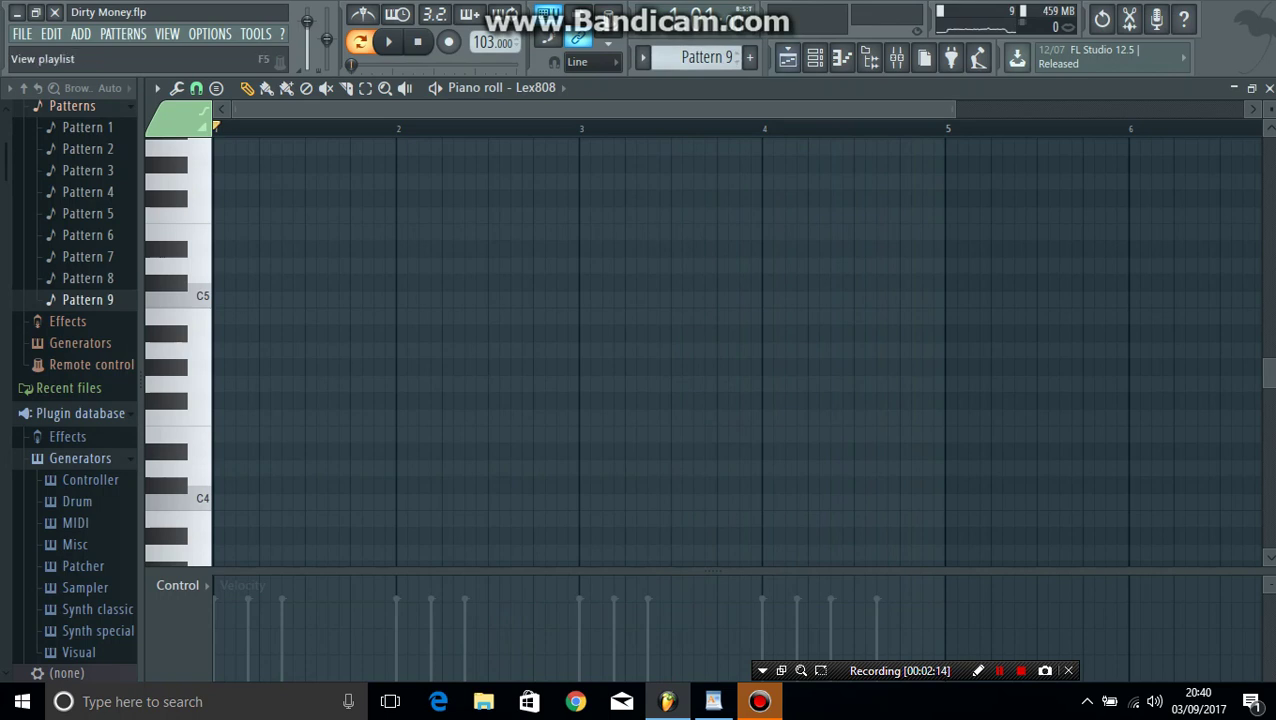
pyautogui.click(815, 57)
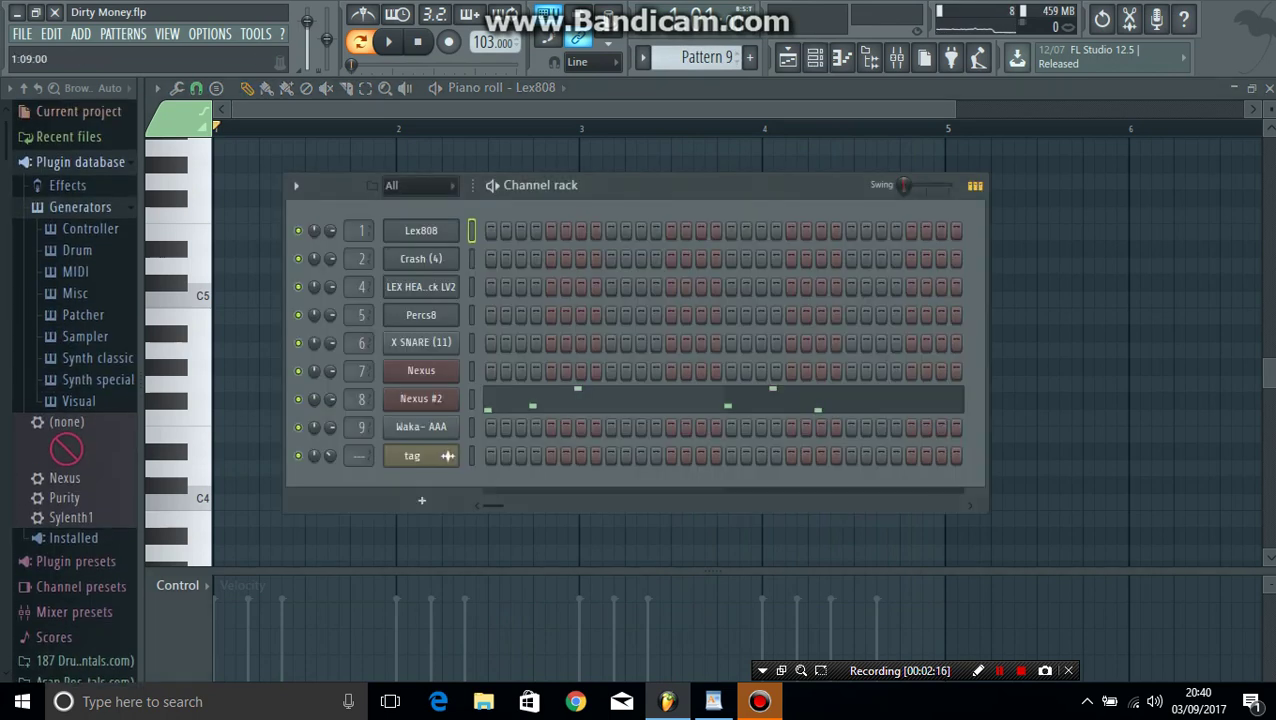
pyautogui.click(738, 54)
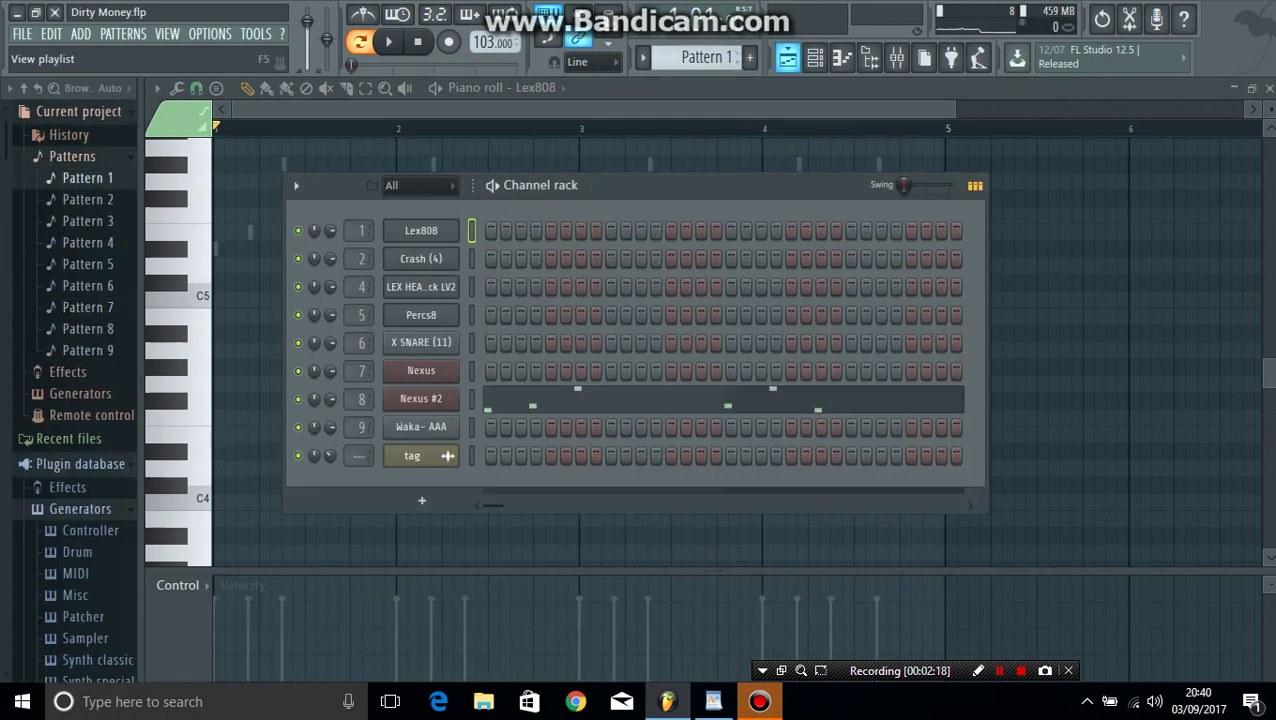
pyautogui.scroll(8, 706, 58)
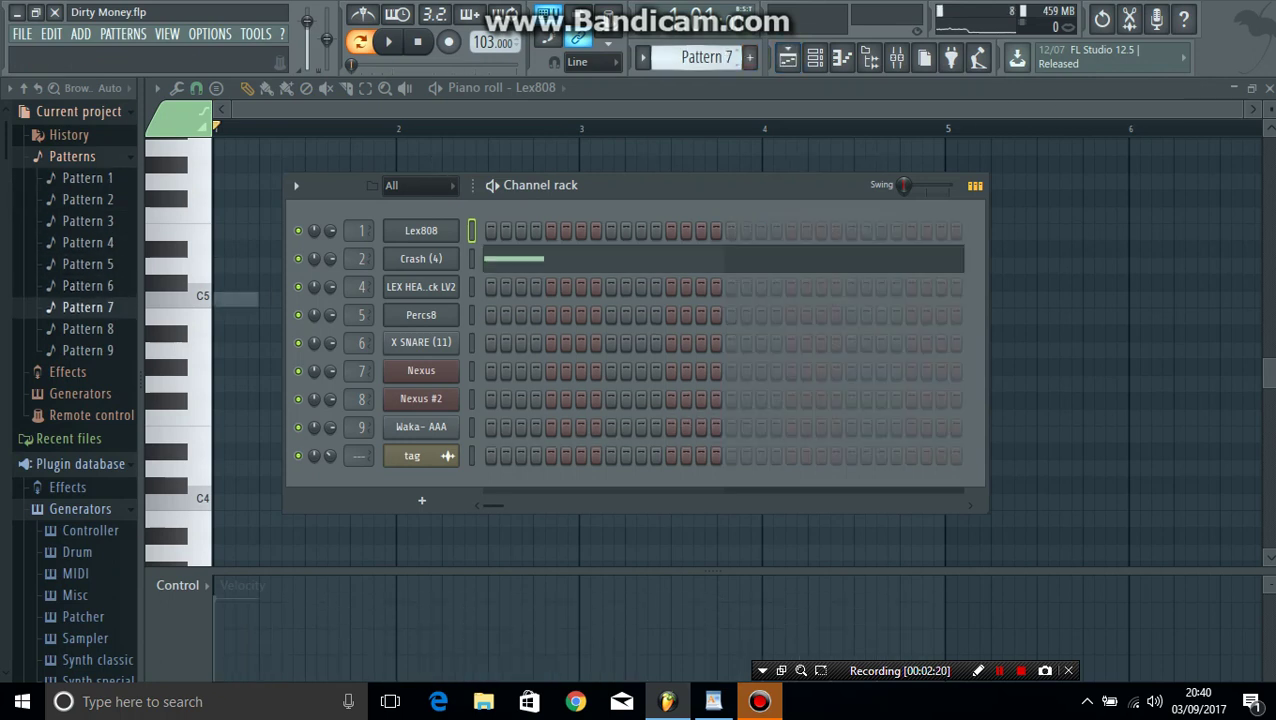
pyautogui.click(388, 41)
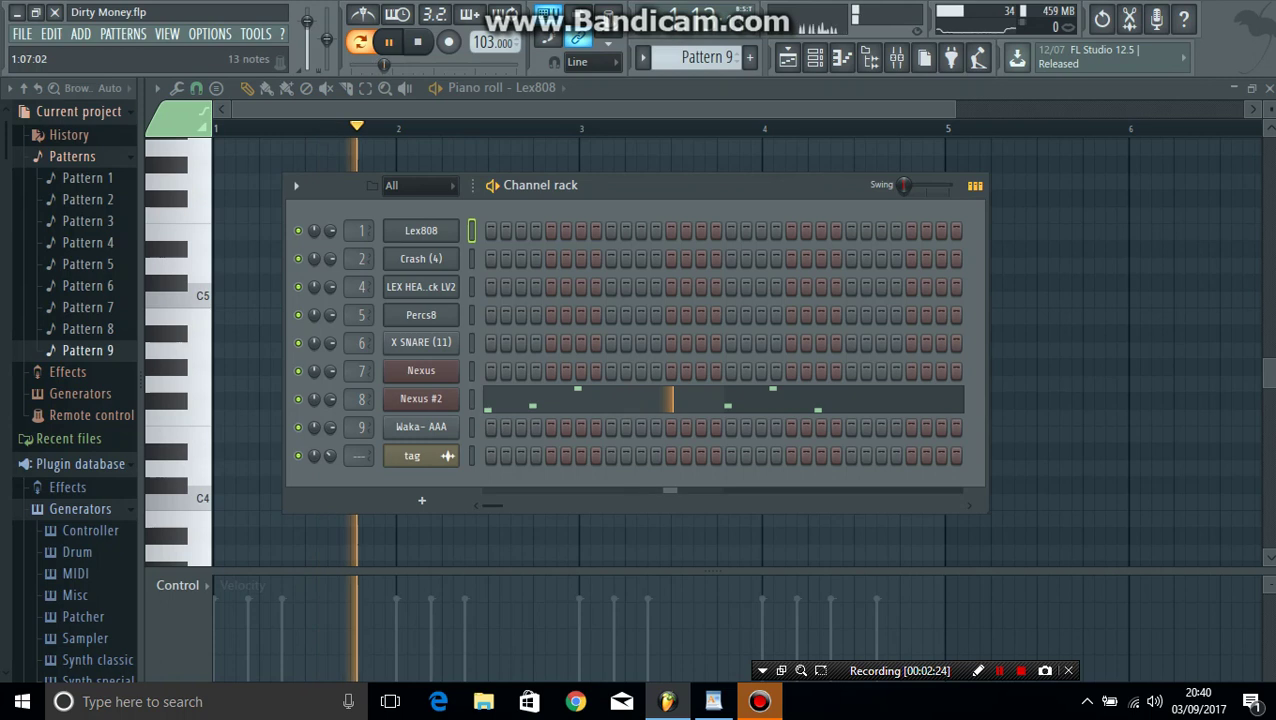
pyautogui.click(576, 399)
pyautogui.scroll(6, 588, 373)
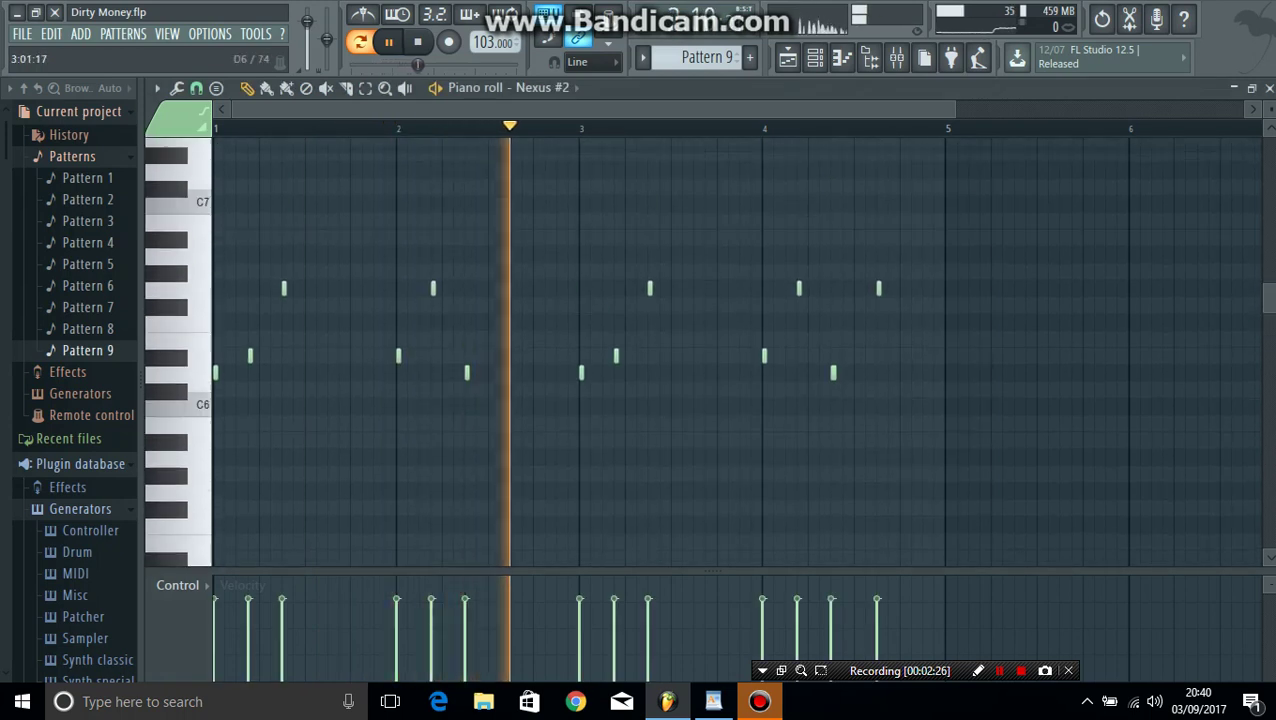
pyautogui.scroll(-1, 588, 373)
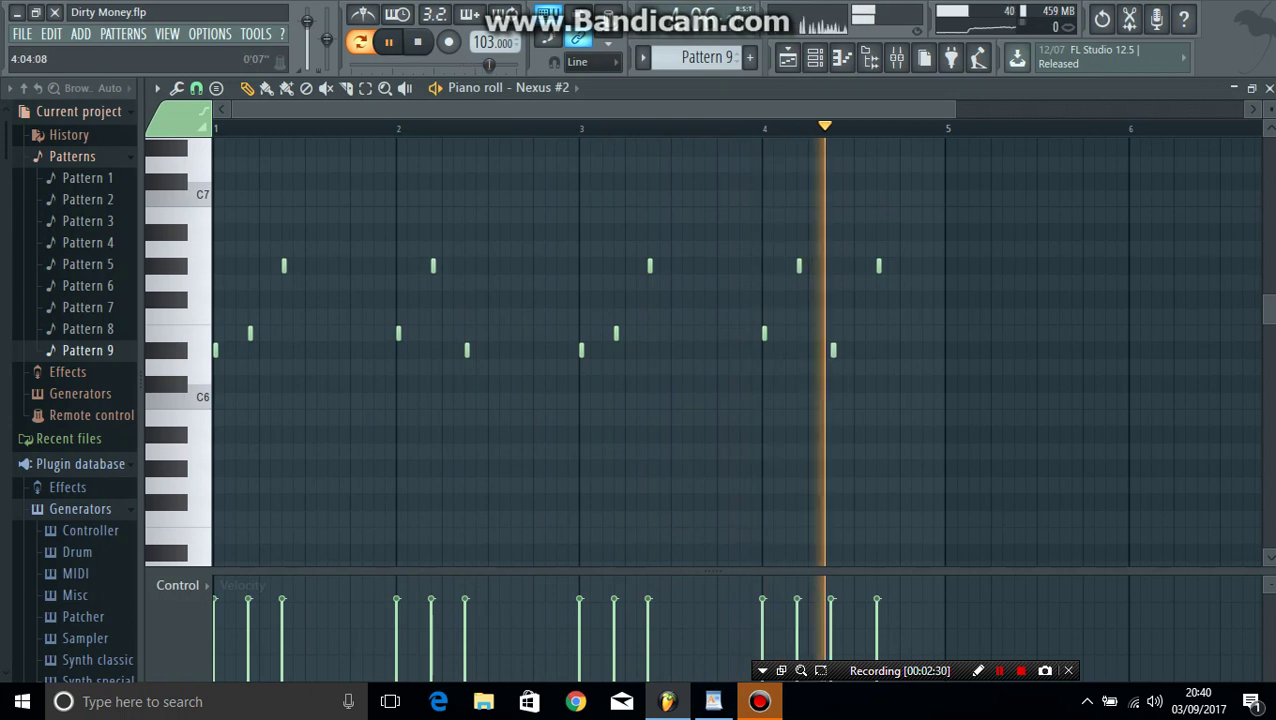
pyautogui.press('space')
# Step: Show the playlist and listen to the full song arrangement
pyautogui.click(815, 58)
pyautogui.press('F5')
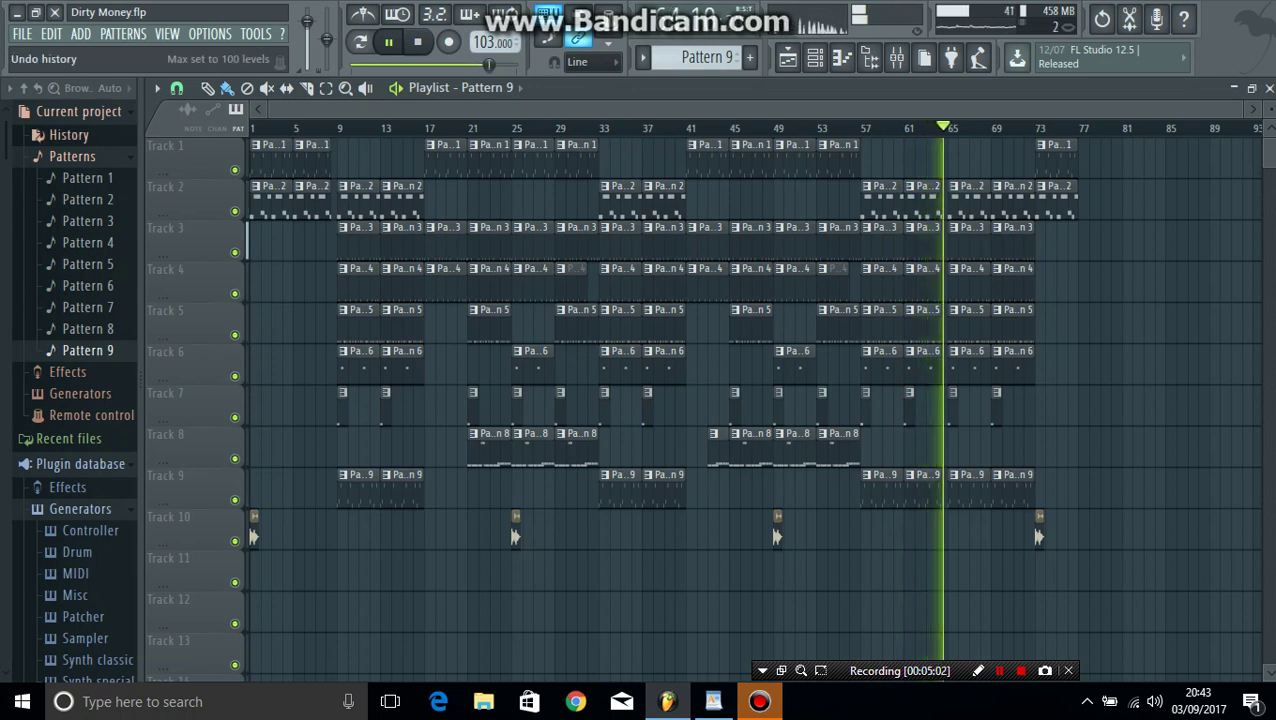
# Step: Collapse the plugin database in the browser to expose the sample pack folders
pyautogui.scroll(-5, 70, 400)
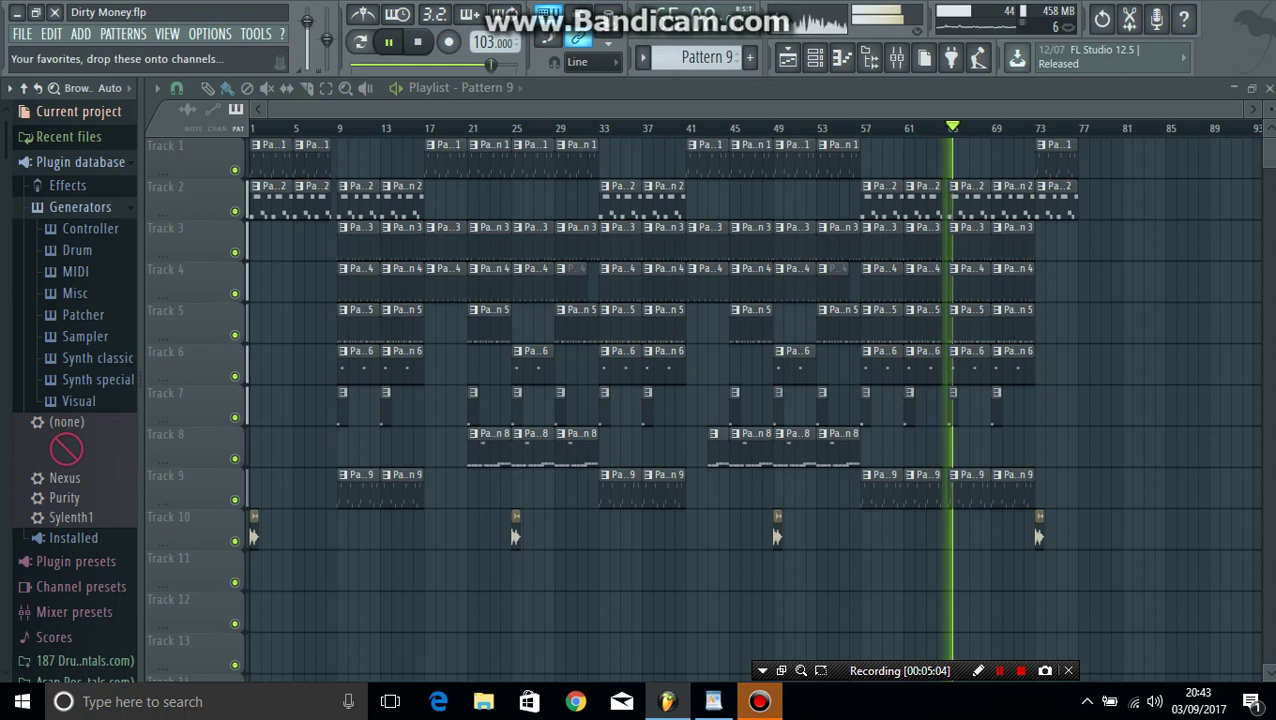
pyautogui.click(80, 162)
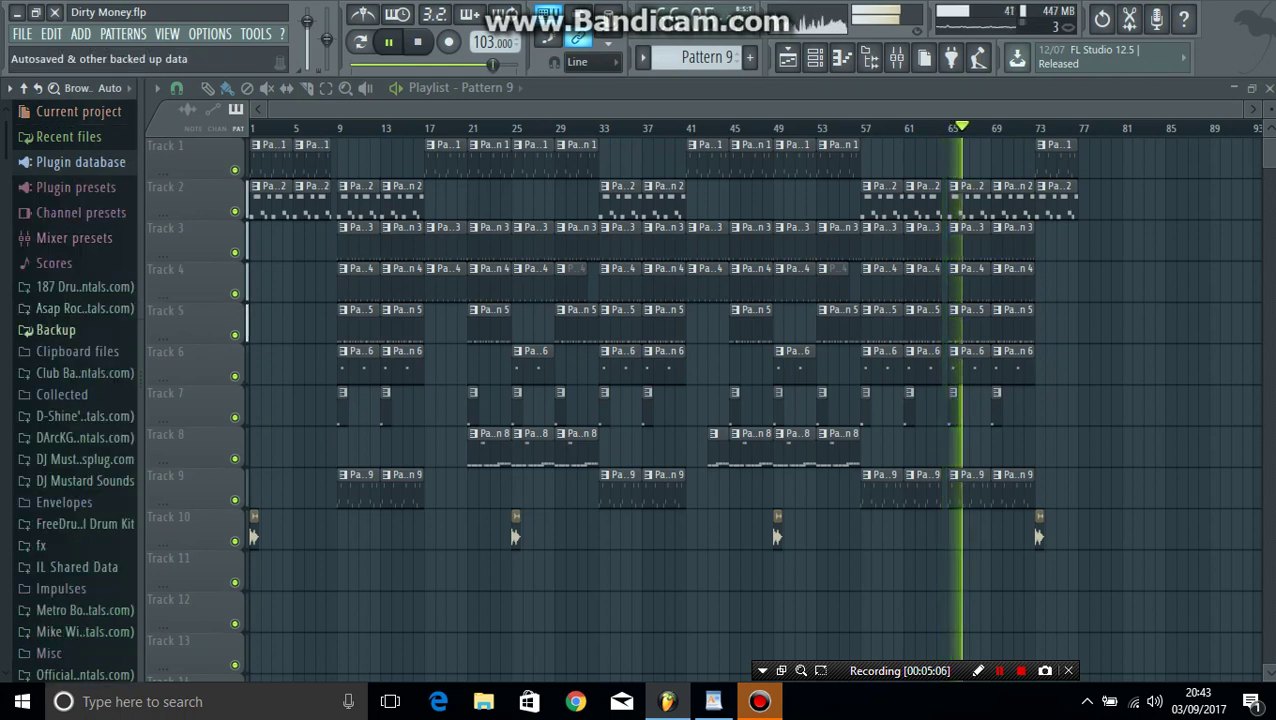
# Step: Look through the drum kit and sample pack folders in the browser while the song plays out, stopping playback at the end
pyautogui.scroll(-3, 85, 362)
pyautogui.scroll(-3, 85, 370)
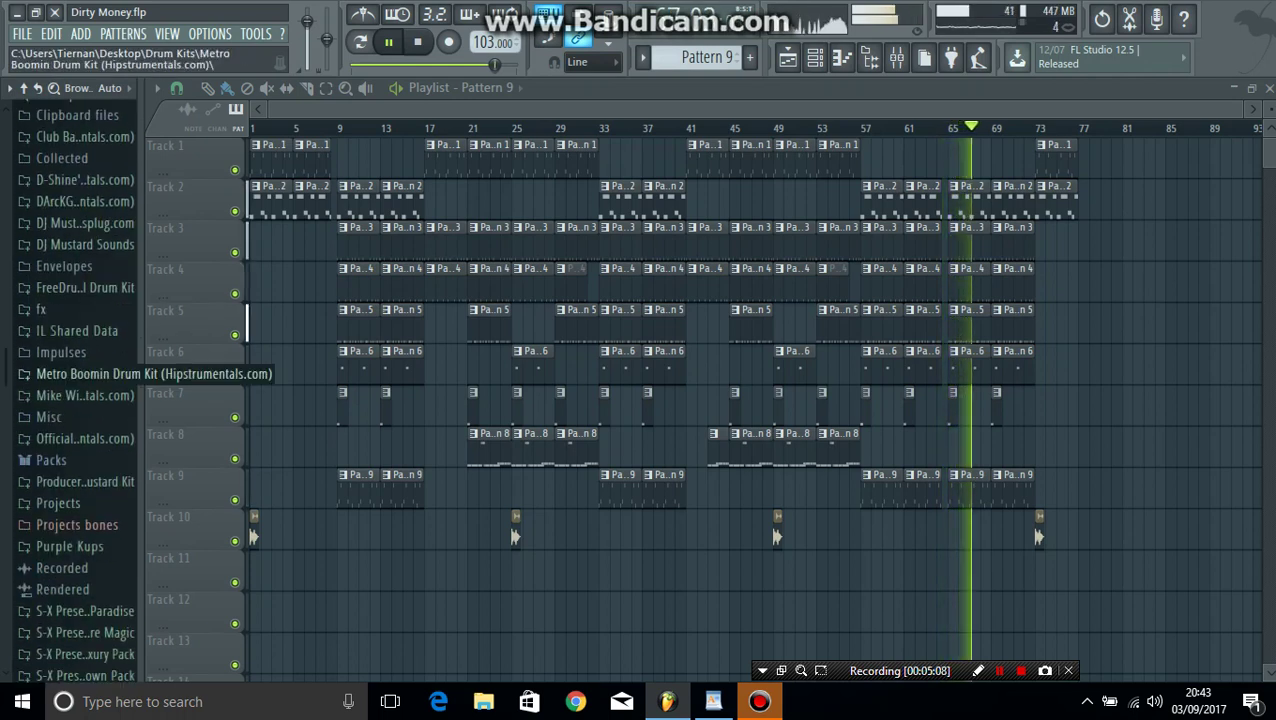
pyautogui.scroll(-6, 85, 374)
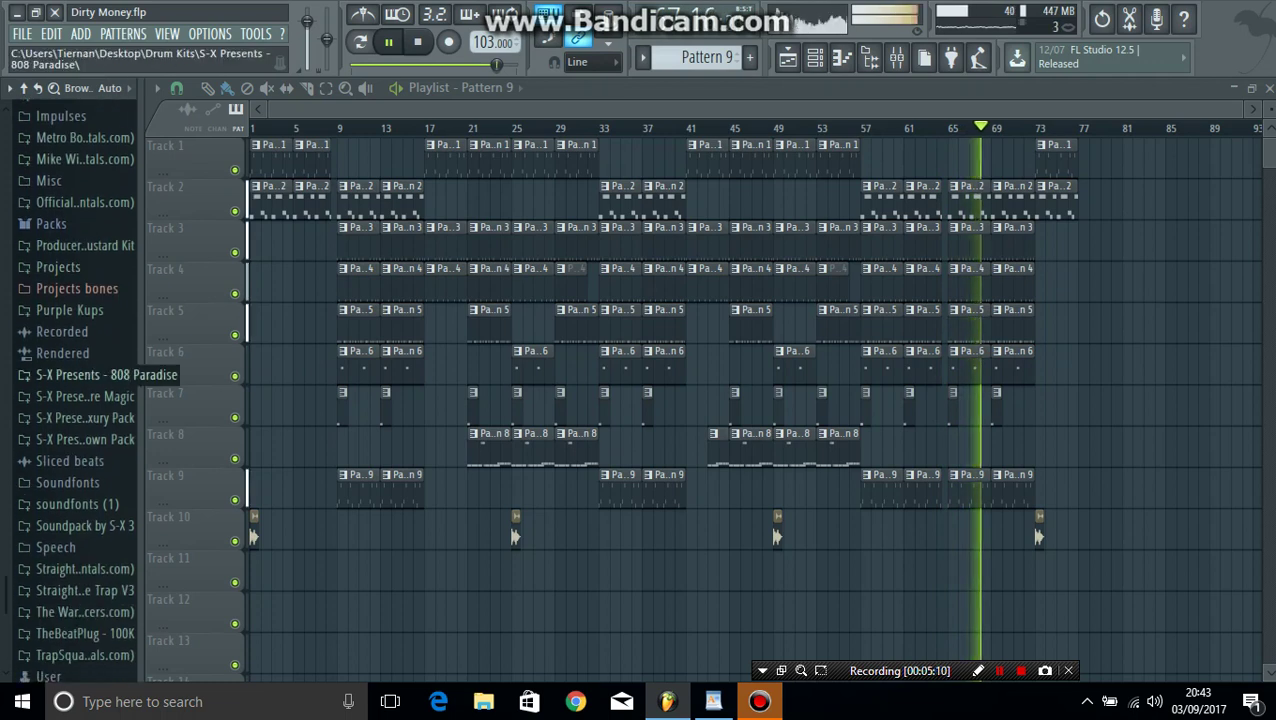
pyautogui.scroll(10, 85, 374)
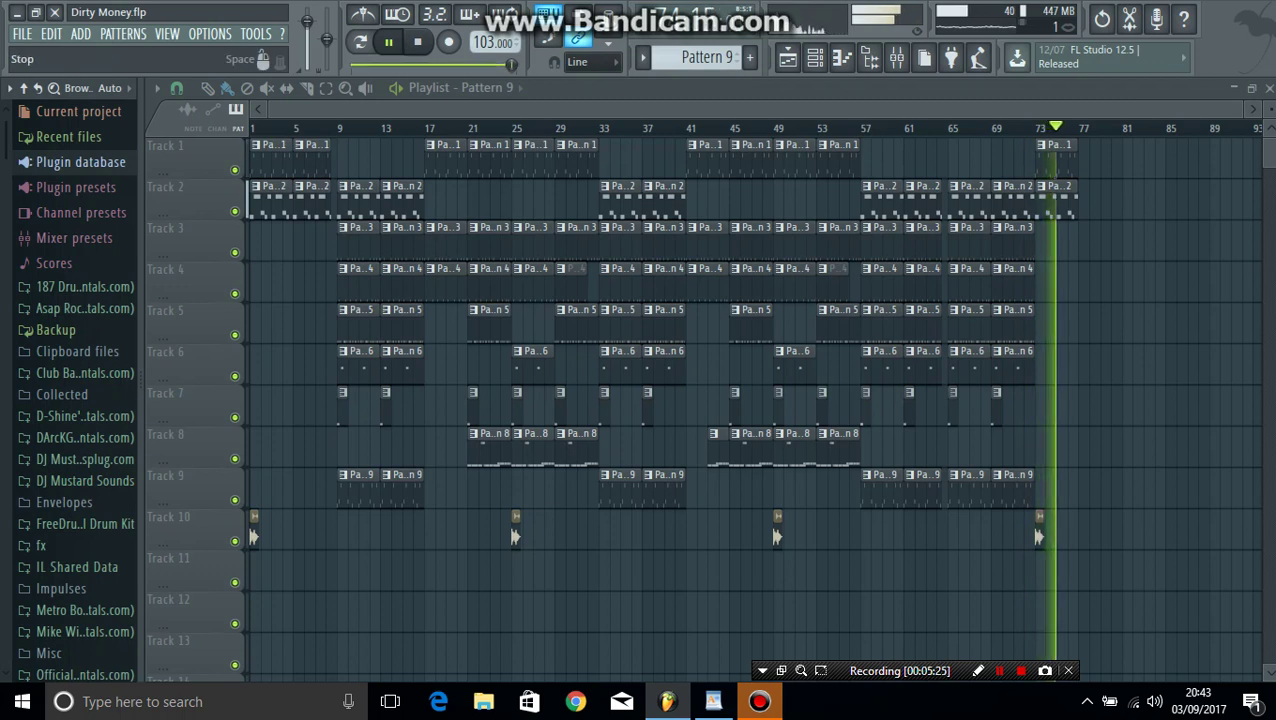
pyautogui.press('space')
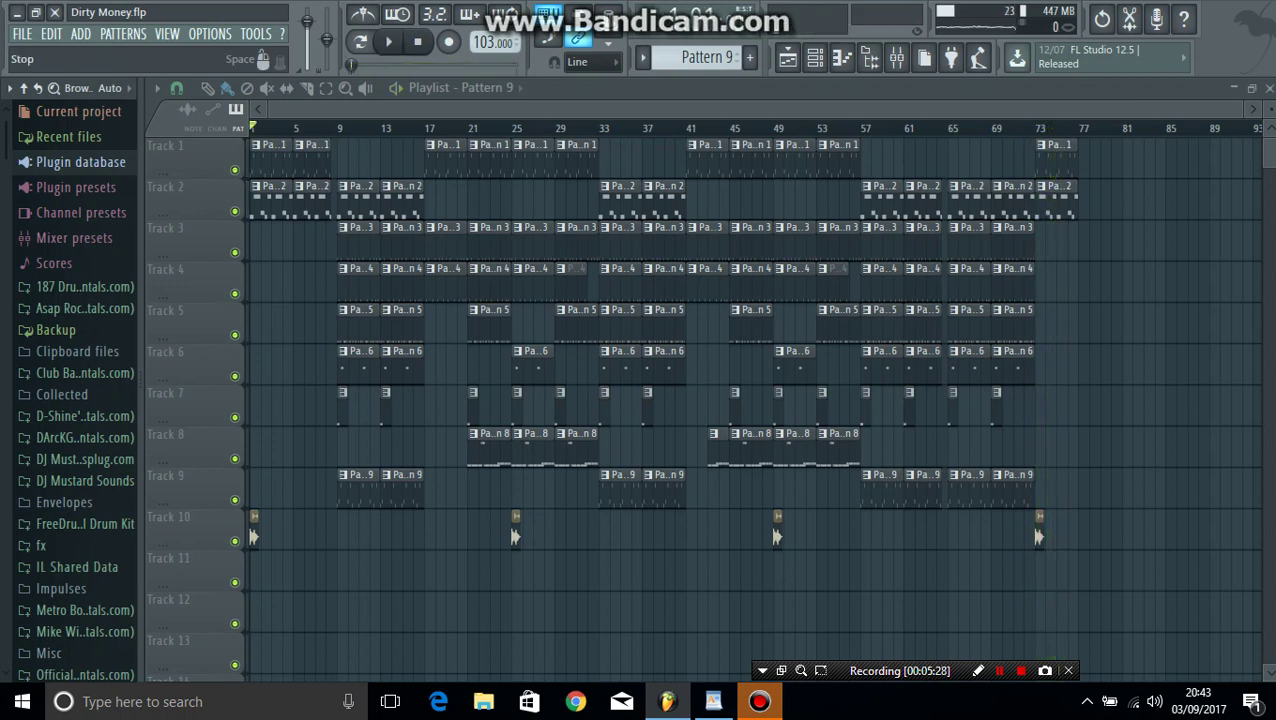
# Step: Switch to WordPad and replace the bulleted notes with the lines "Thanks For Watching" and "Email Me If You Want Lessons"
pyautogui.hotkey('alt', 'Tab')
pyautogui.moveTo(454, 490); pyautogui.dragTo(292, 206)
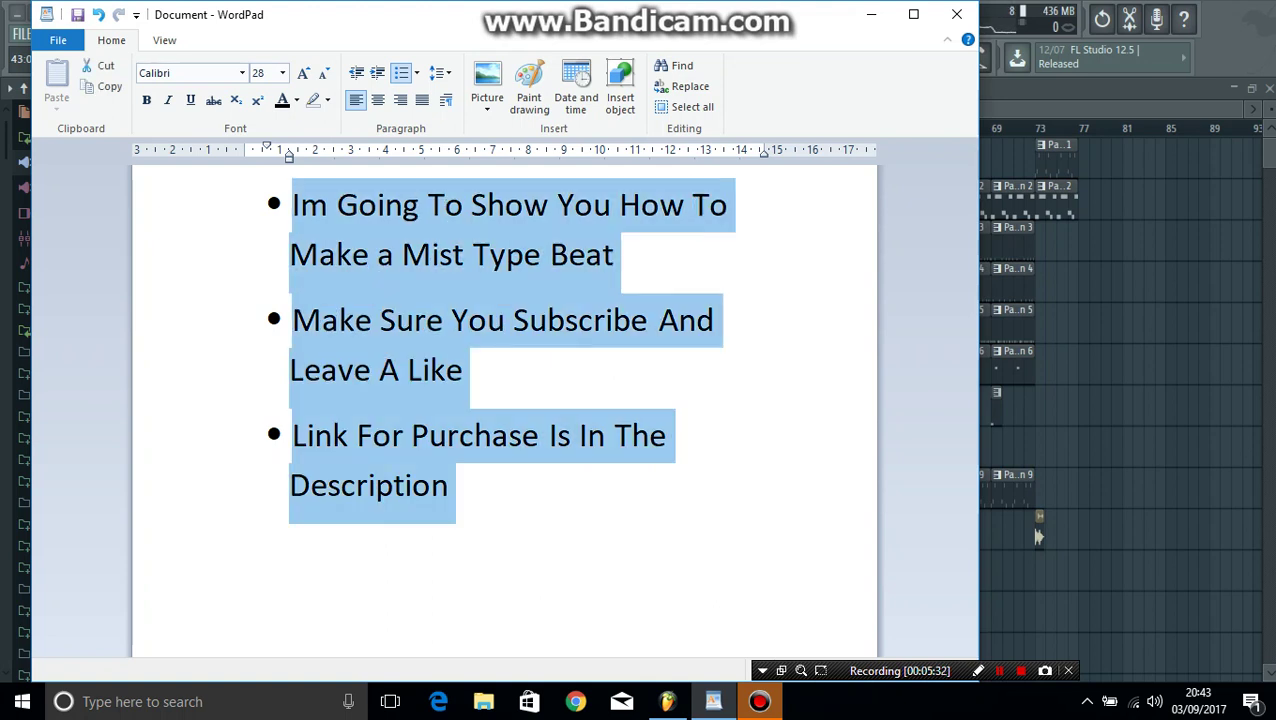
pyautogui.press('Delete')
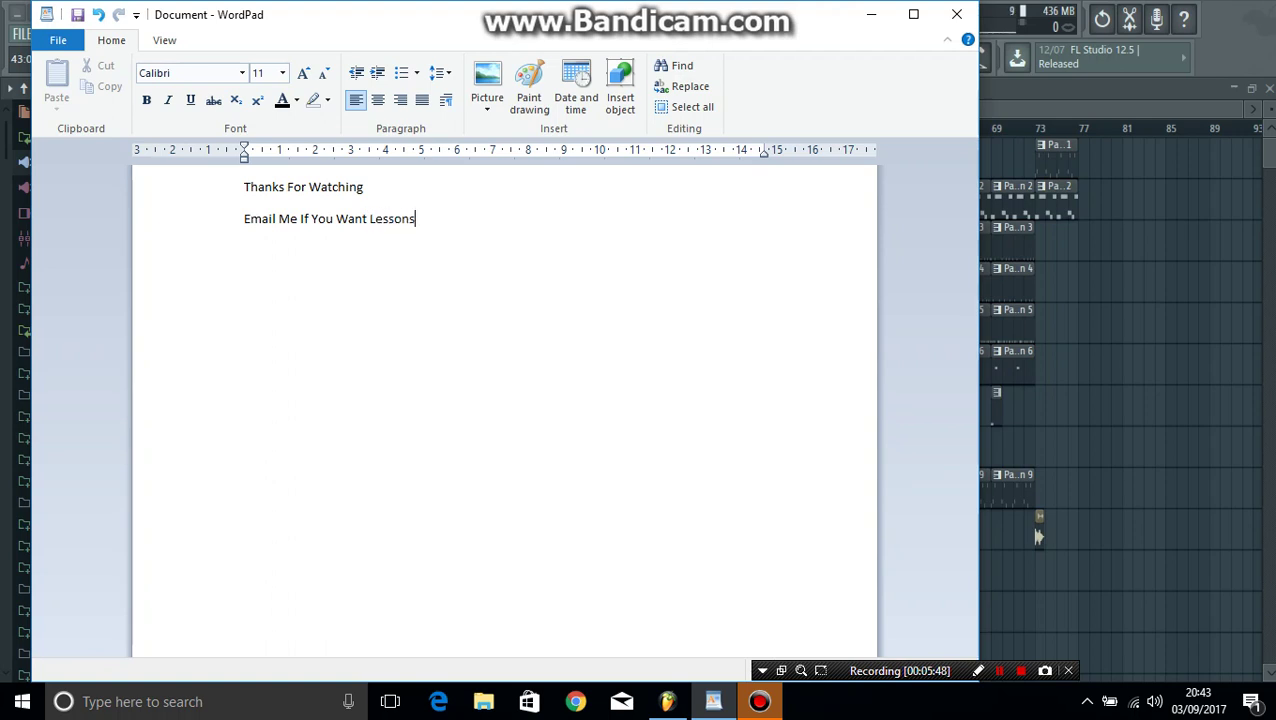
# Step: Enlarge both lines of the closing message to font size 28 and close the WordPad document
pyautogui.hotkey('ctrl', 'a')
pyautogui.hotkey('ctrl', 'shift', '.')
pyautogui.hotkey('ctrl', 'shift', '.')
pyautogui.hotkey('ctrl', 'shift', '.')
pyautogui.hotkey('ctrl', 'shift', '.')
pyautogui.hotkey('ctrl', 'shift', '.')
pyautogui.hotkey('ctrl', 'shift', '.')
pyautogui.hotkey('ctrl', 'shift', '.')
pyautogui.hotkey('ctrl', 'shift', '.')
pyautogui.hotkey('ctrl', 'shift', '.')
pyautogui.hotkey('ctrl', 'shift', '.')
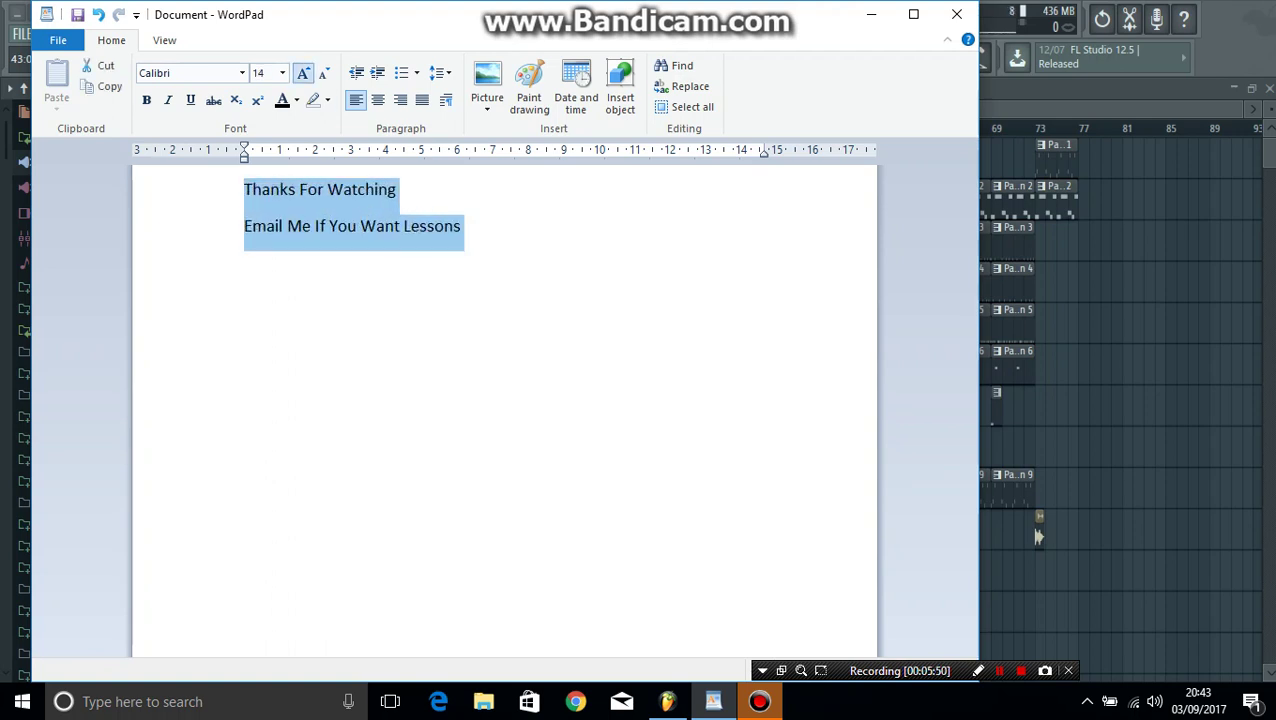
pyautogui.hotkey('ctrl', 'shift', '.')
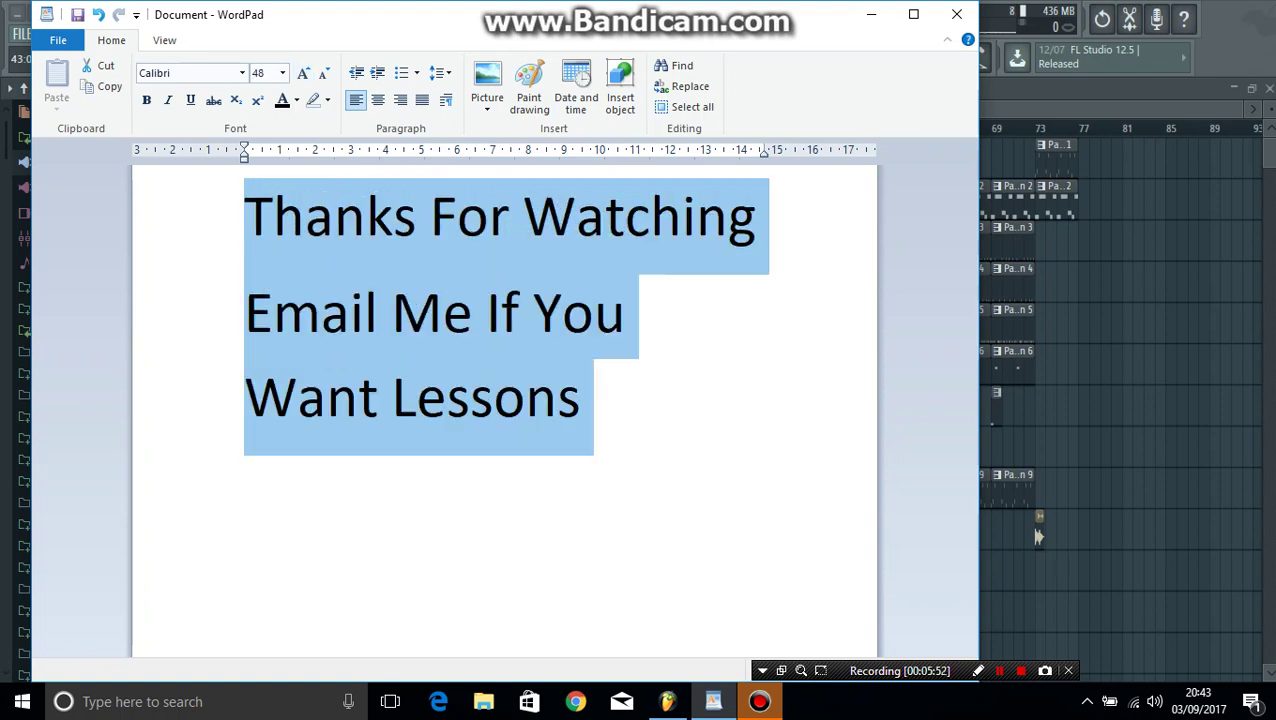
pyautogui.hotkey('ctrl', 'shift', ',')
pyautogui.hotkey('ctrl', 'shift', ',')
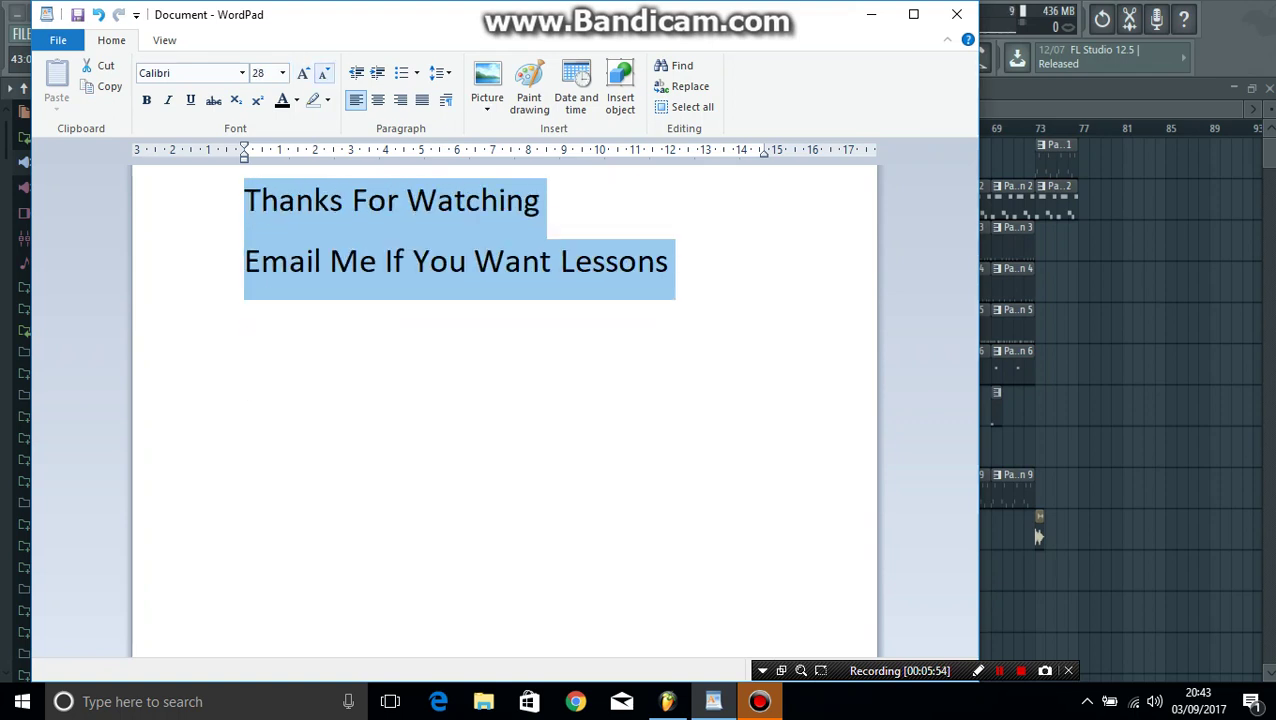
pyautogui.click(655, 261)
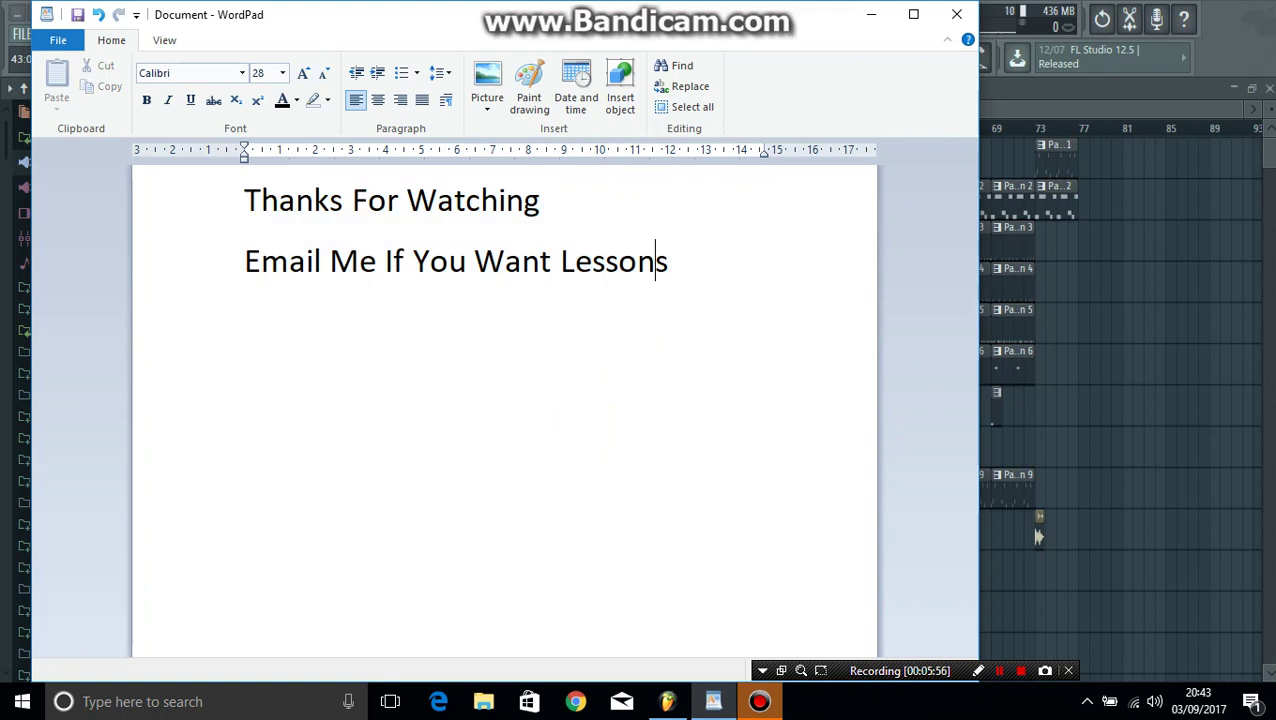
pyautogui.click(957, 14)
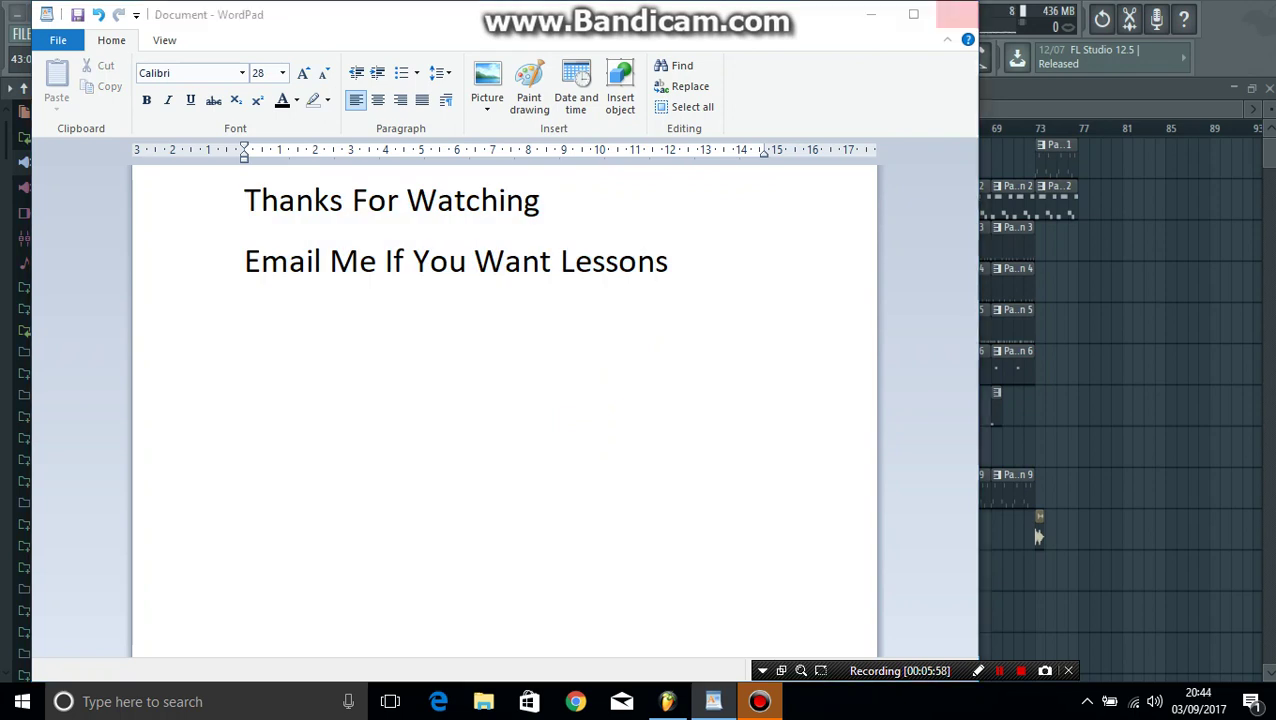